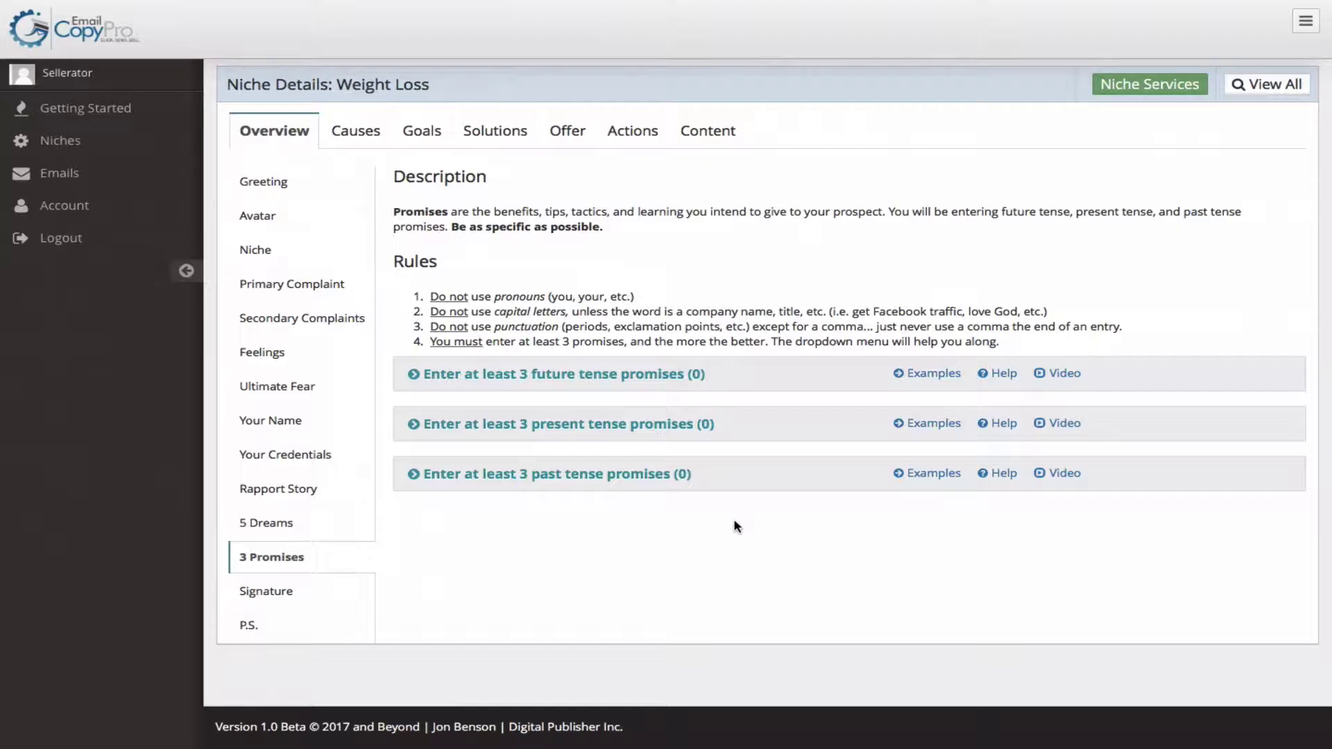
Step: Save the first future tense promise with verb 'lose': '5 or more pounds the first week'
{"action": "left_click", "coordinate": [627, 375]}
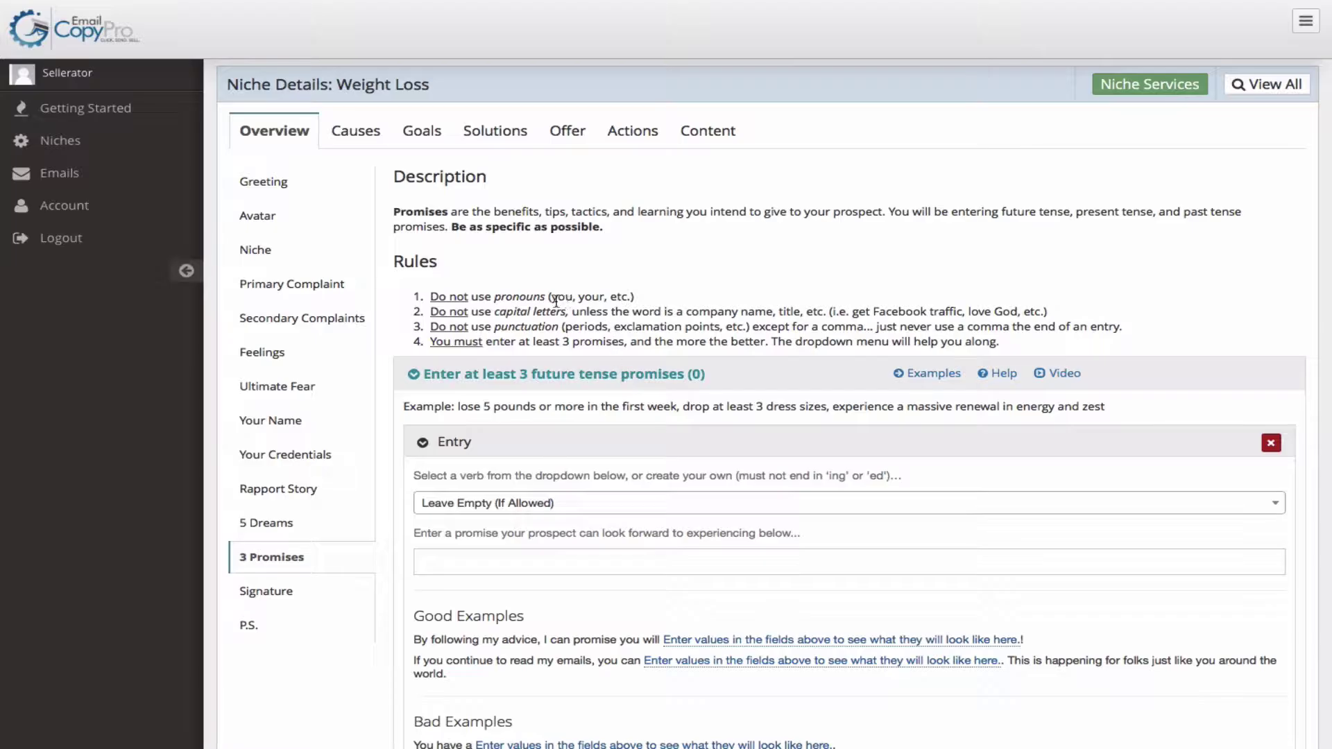
{"action": "scroll", "coordinate": [621, 321], "scroll_direction": "down", "scroll_amount": 3}
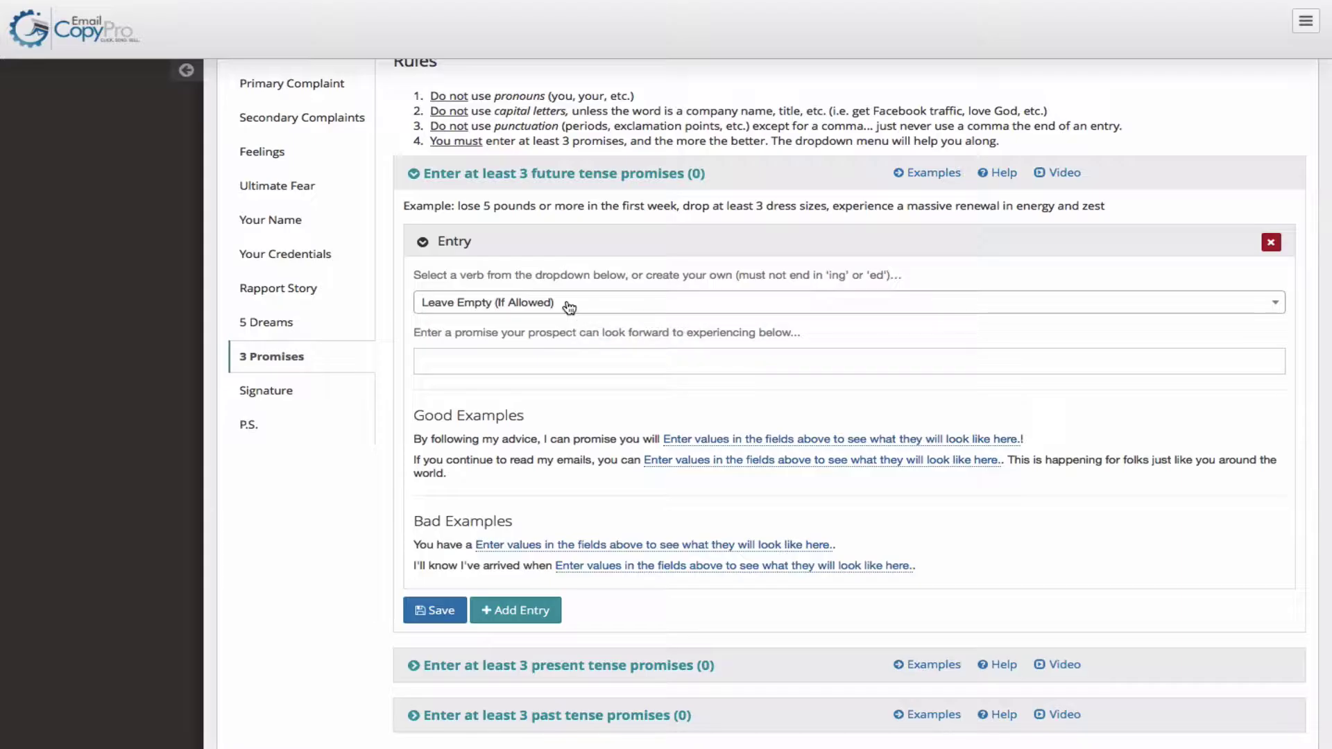
{"action": "left_click", "coordinate": [569, 308]}
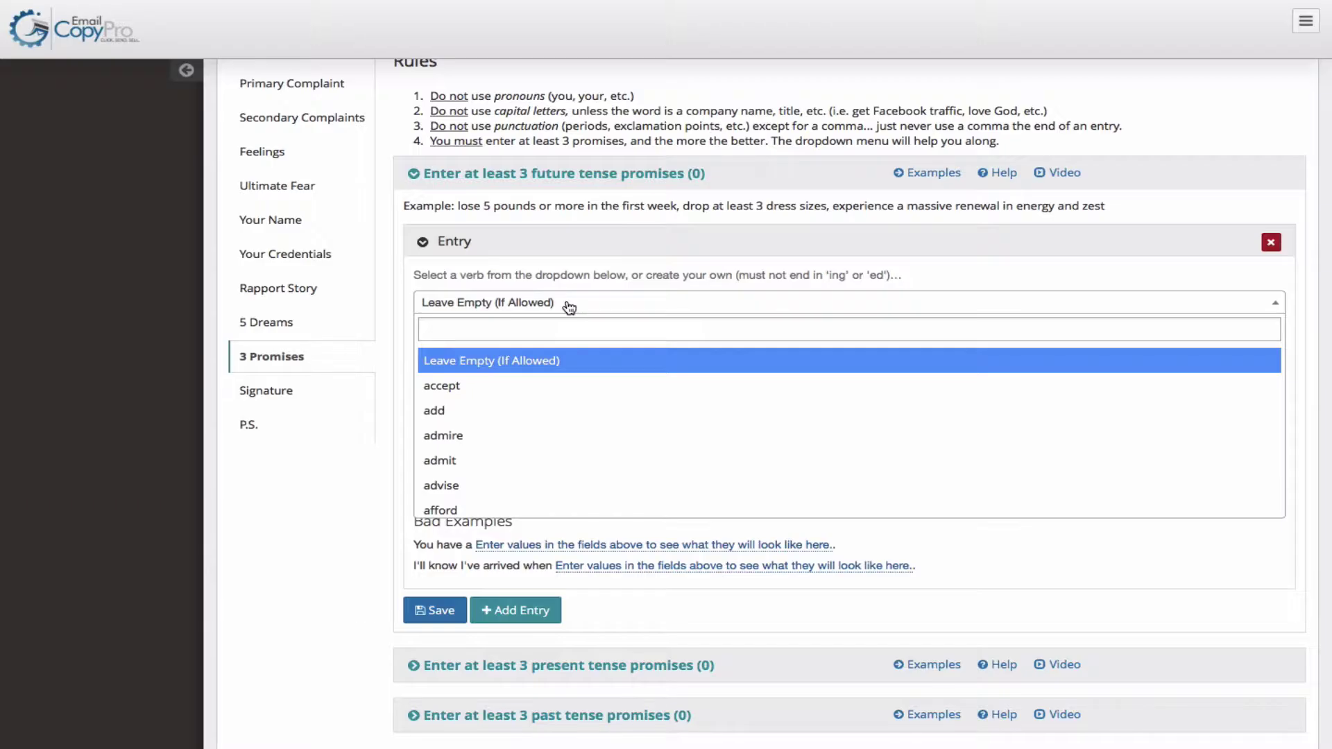
{"action": "type", "text": "lose"}
{"action": "left_click", "coordinate": [493, 361]}
{"action": "type", "text": "5 or m"}
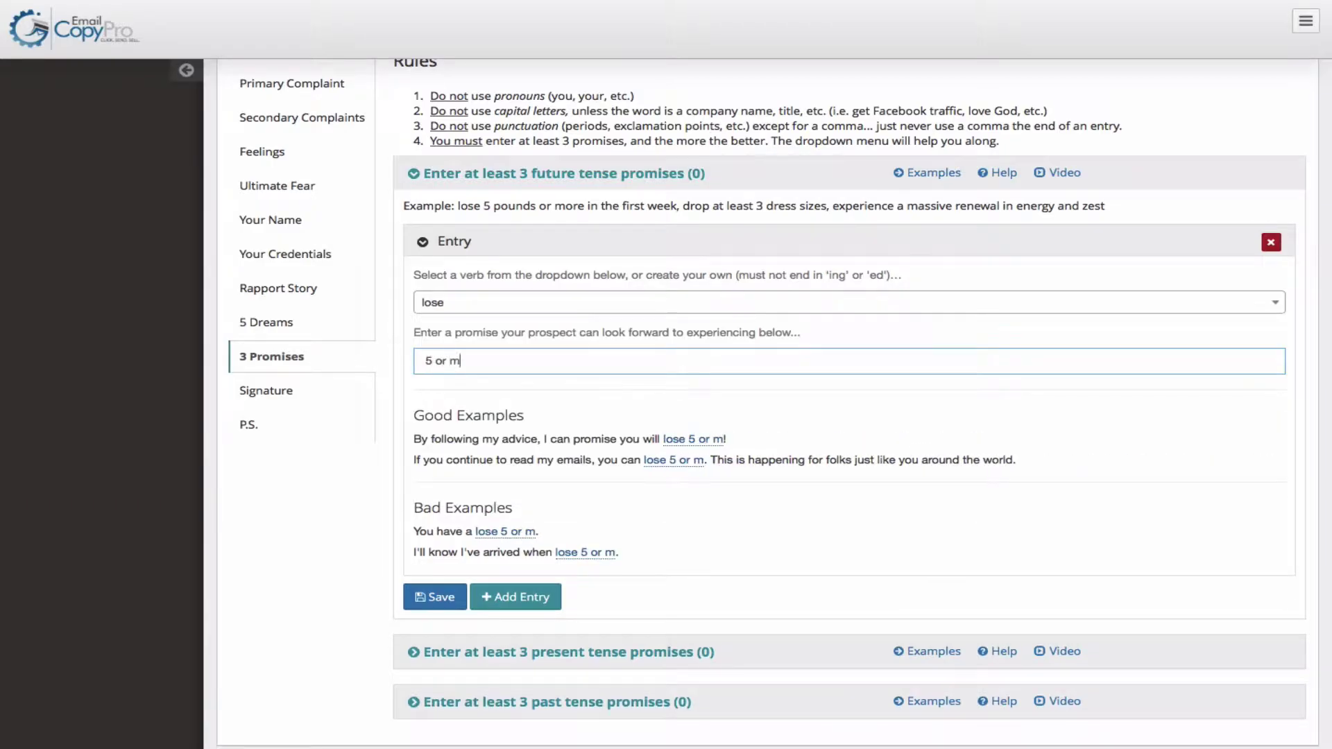
{"action": "type", "text": "ore pounds the first week"}
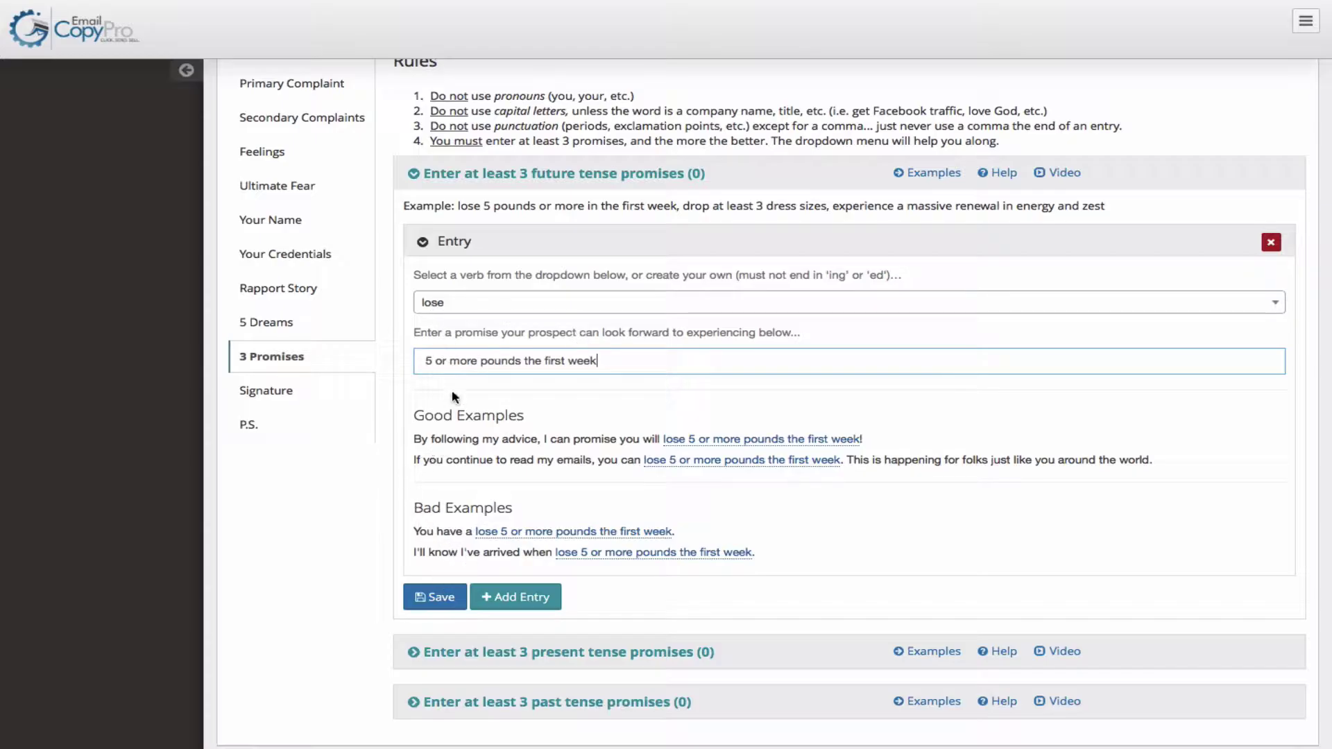
{"action": "left_click", "coordinate": [437, 596]}
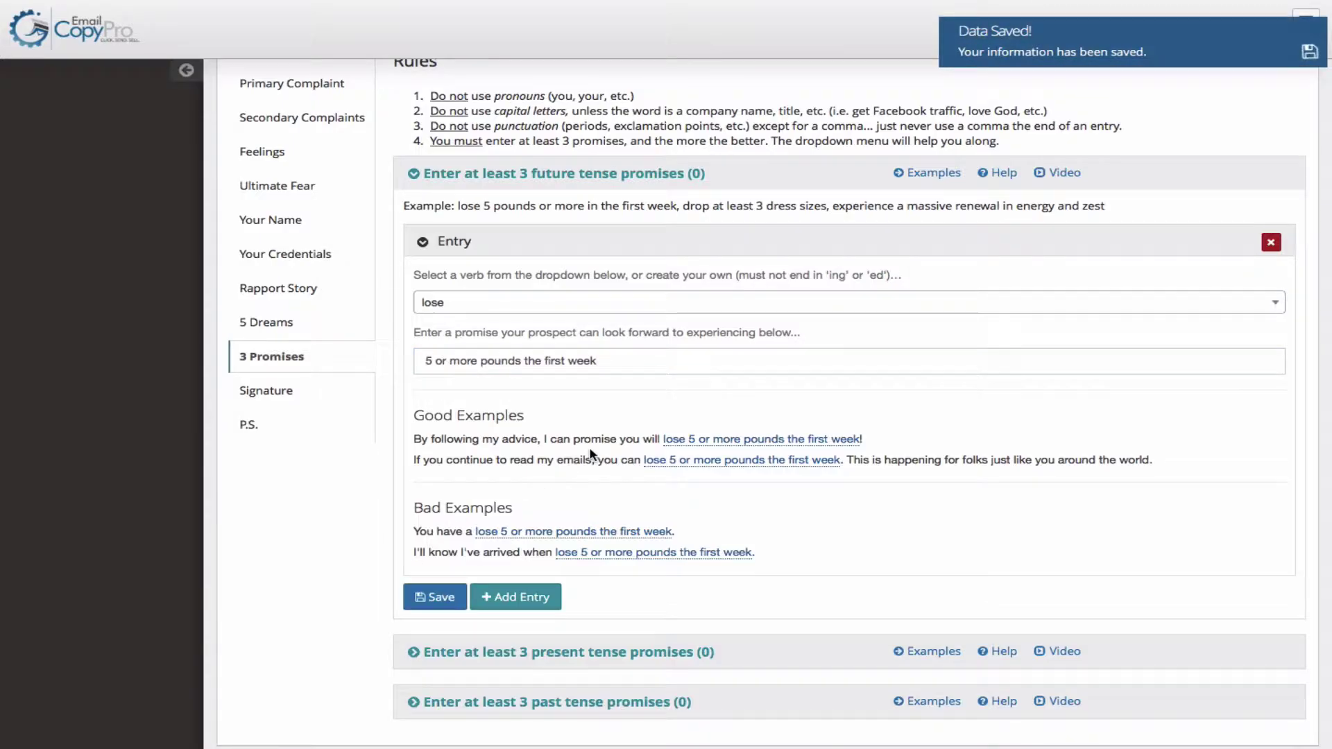
{"action": "left_click", "coordinate": [524, 597]}
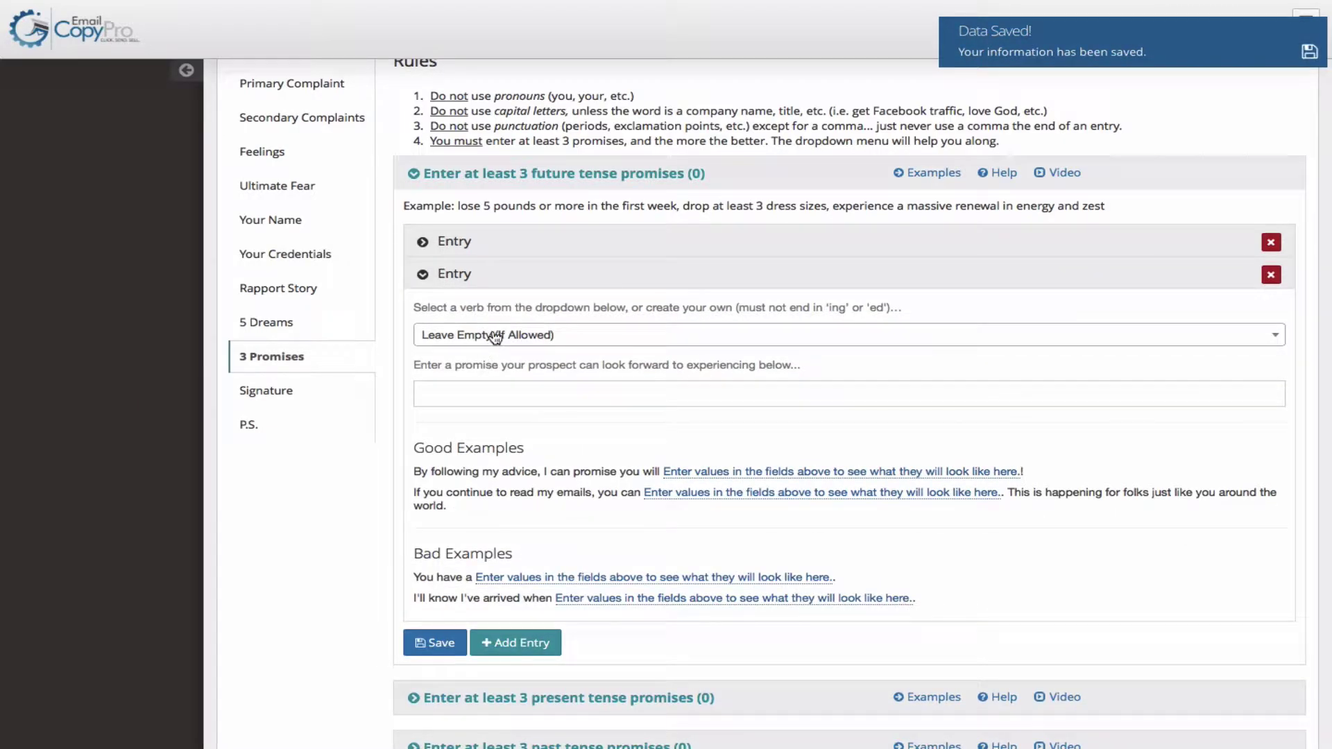
Step: Enter the second future promise: 'regain lost energy and youthful zest'
{"action": "left_click", "coordinate": [495, 336]}
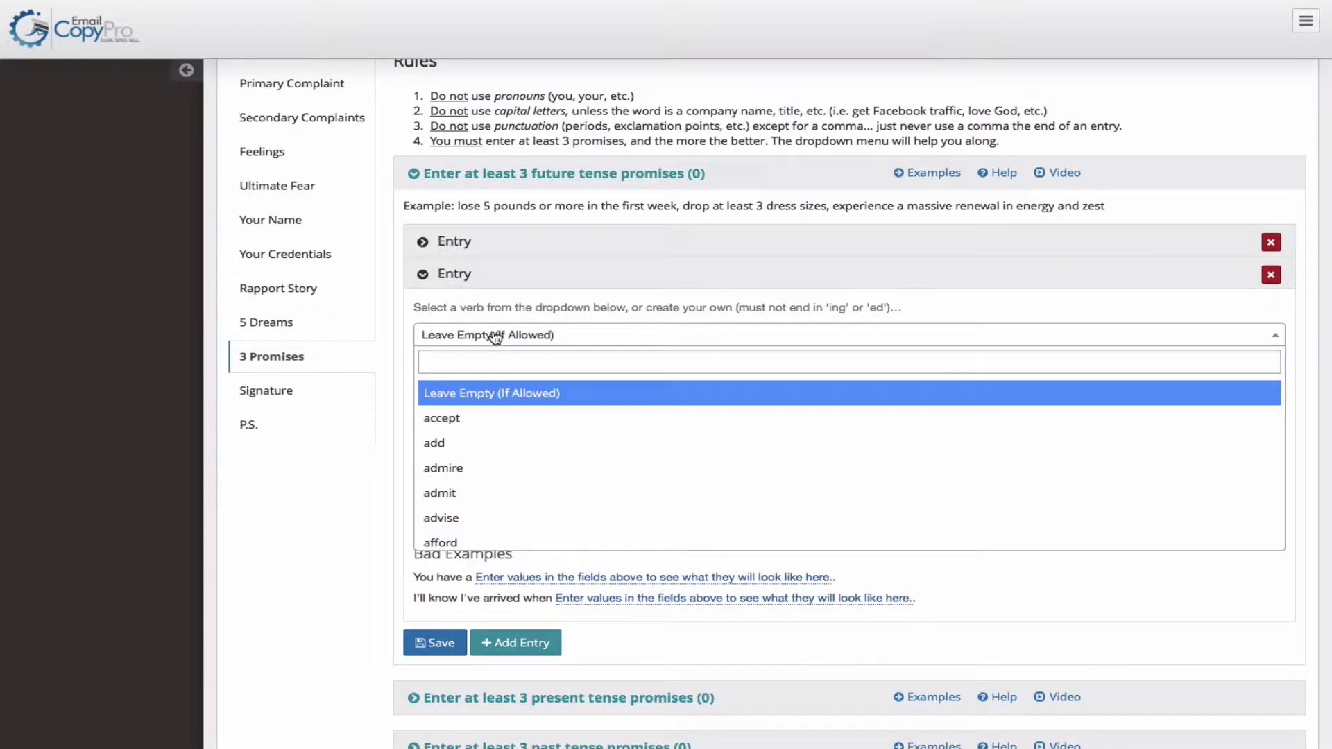
{"action": "type", "text": "reg"}
{"action": "key", "text": "Down"}
{"action": "key", "text": "Return"}
{"action": "type", "text": "lost energ"}
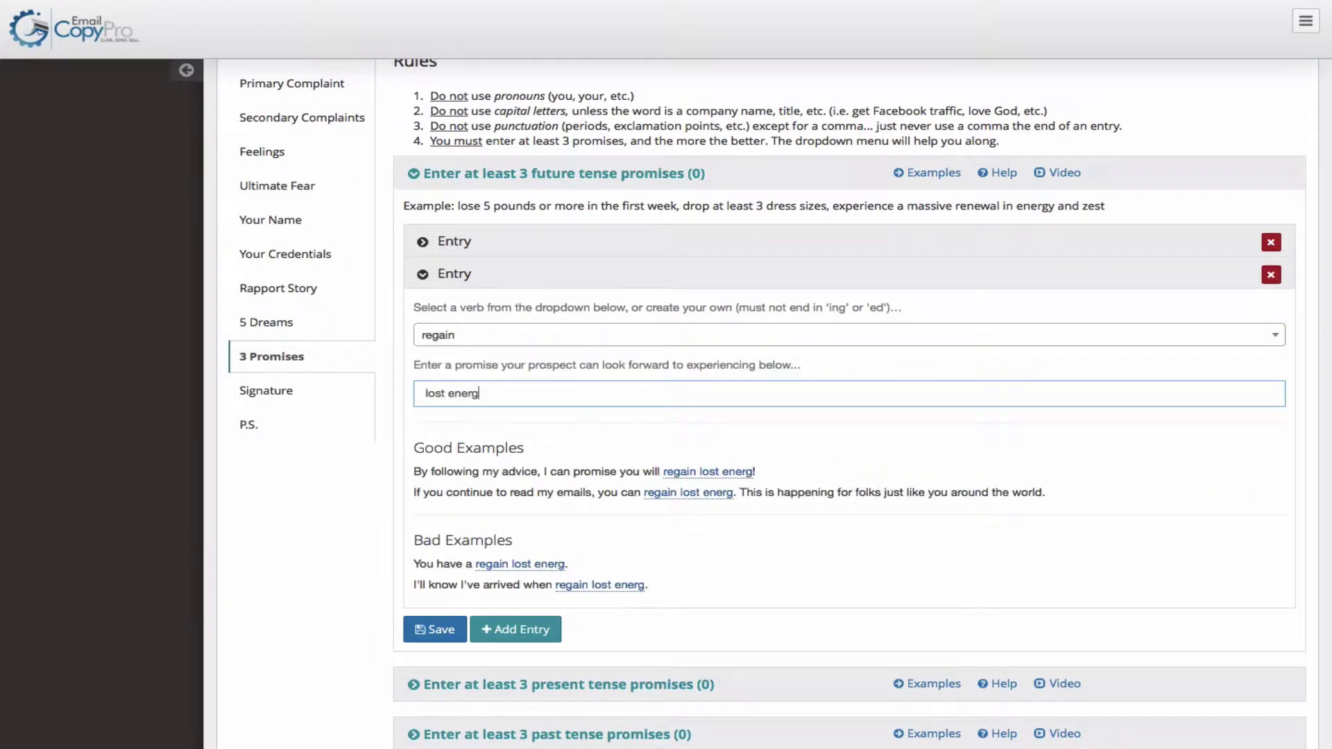
{"action": "type", "text": "y and youth"}
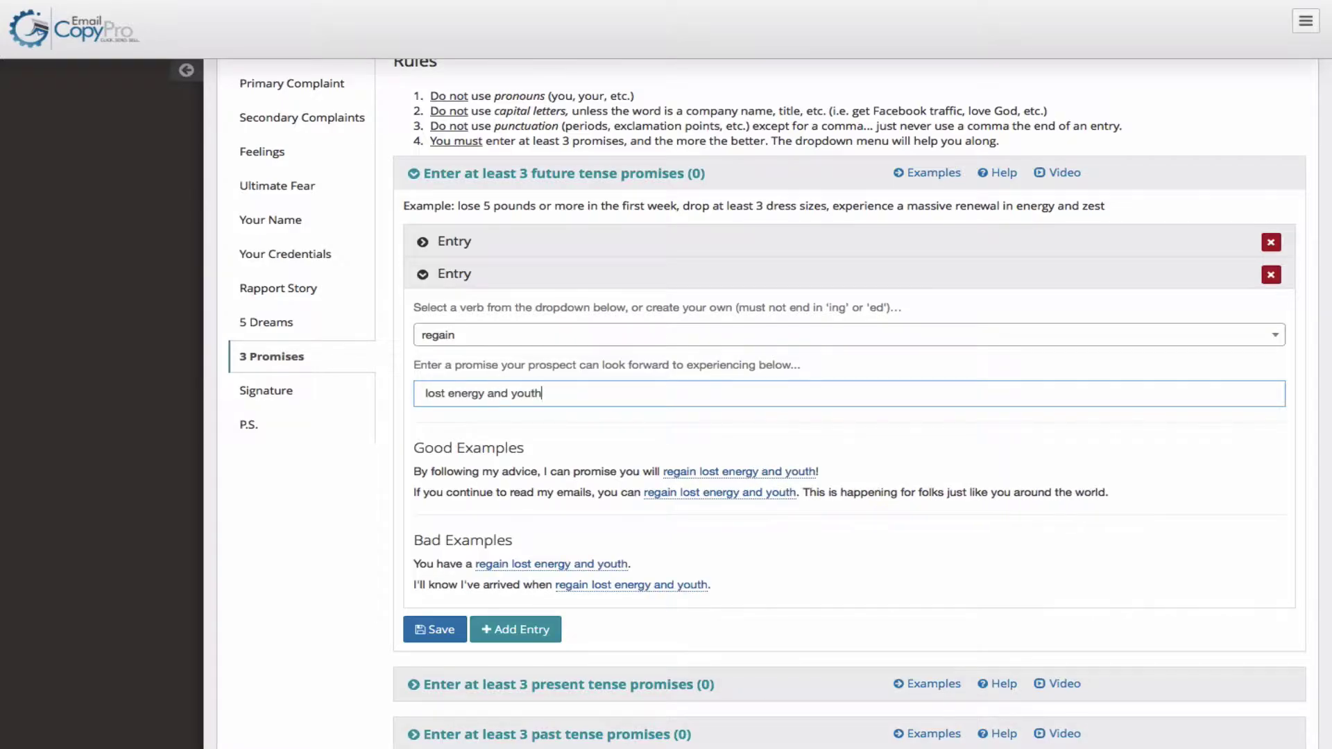
{"action": "type", "text": "ful s"}
{"action": "type", "text": "est"}
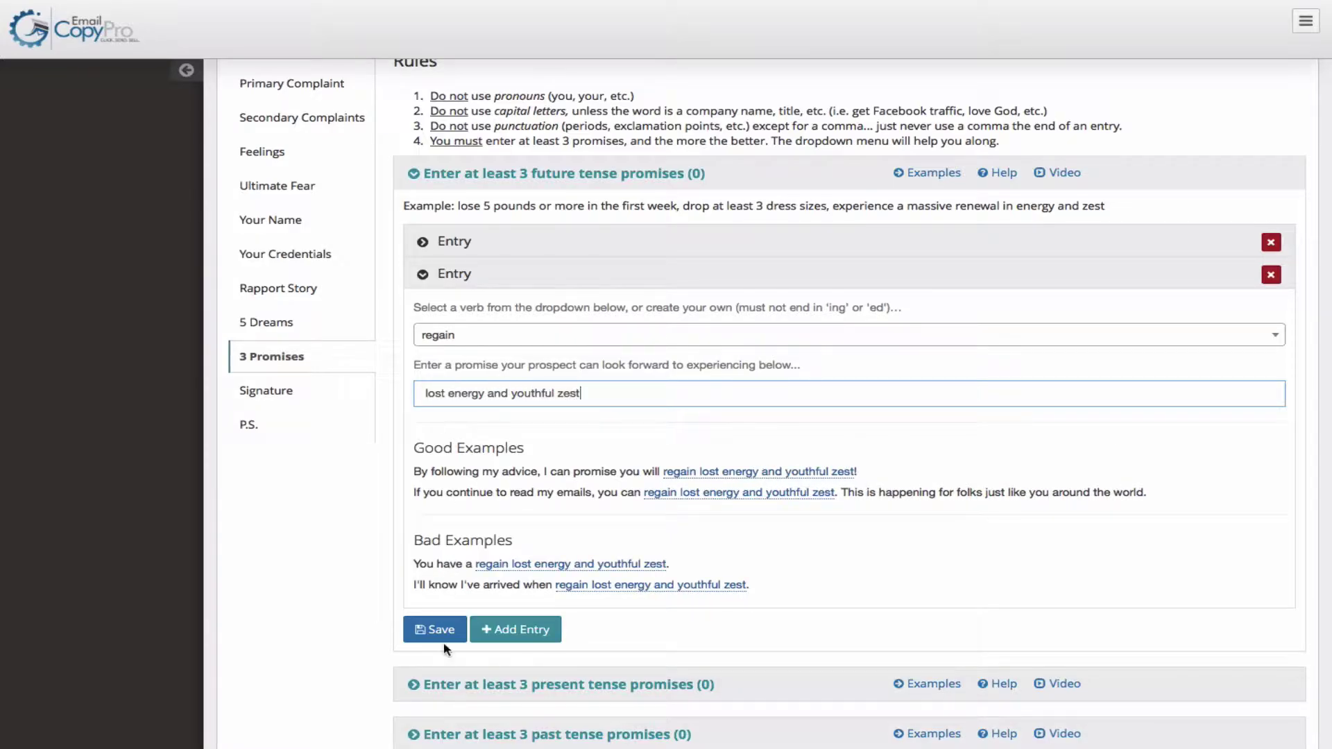
{"action": "left_click", "coordinate": [446, 634]}
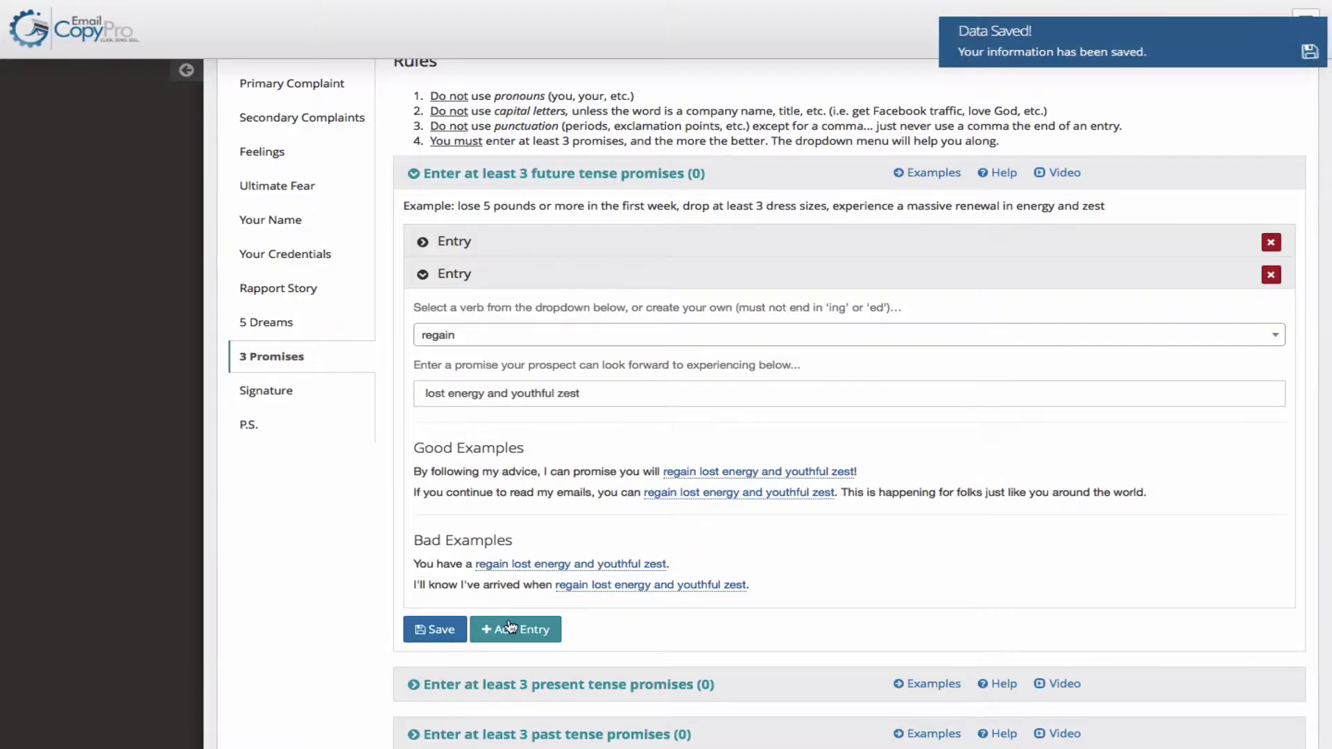
Step: Save the third promise 'see fat melting off stubborn body parts, such as hips, thighs, buttocks, and the belly area'
{"action": "left_click", "coordinate": [476, 369]}
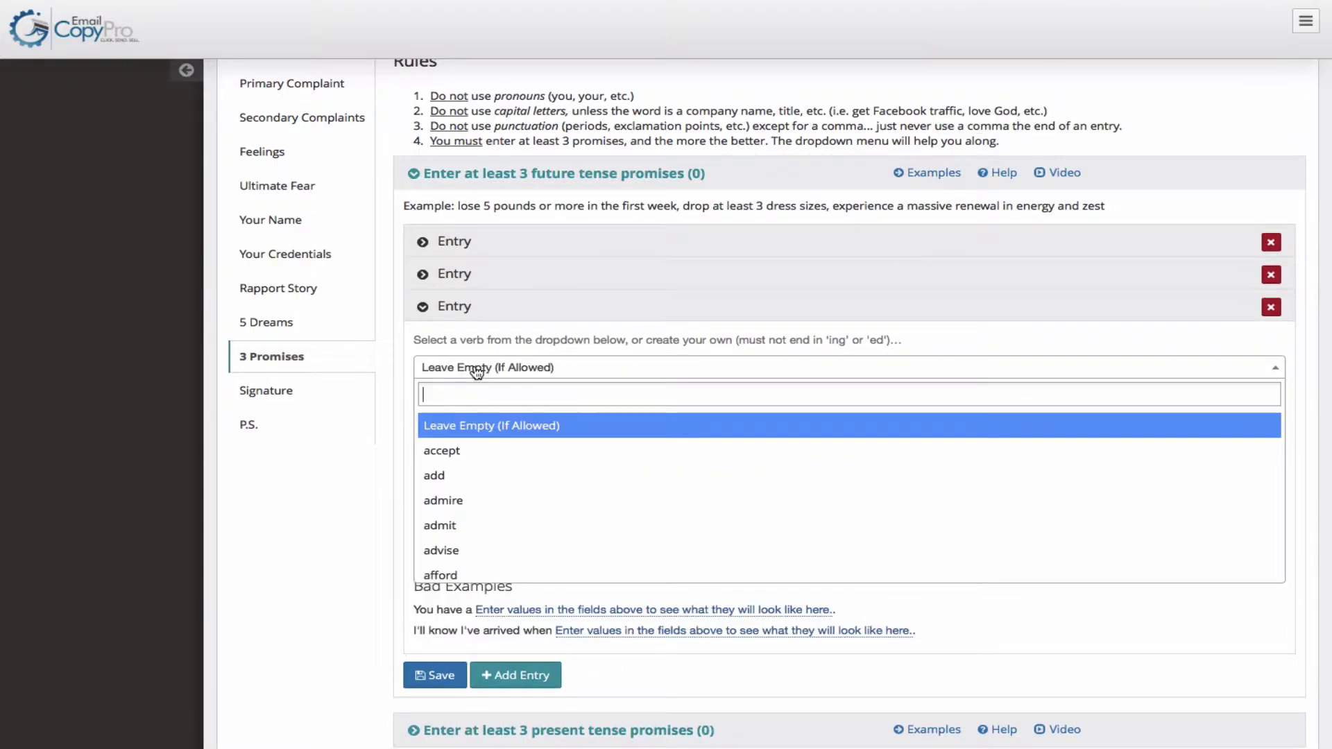
{"action": "type", "text": "see"}
{"action": "key", "text": "Return"}
{"action": "key", "text": "Tab"}
{"action": "type", "text": "fat m"}
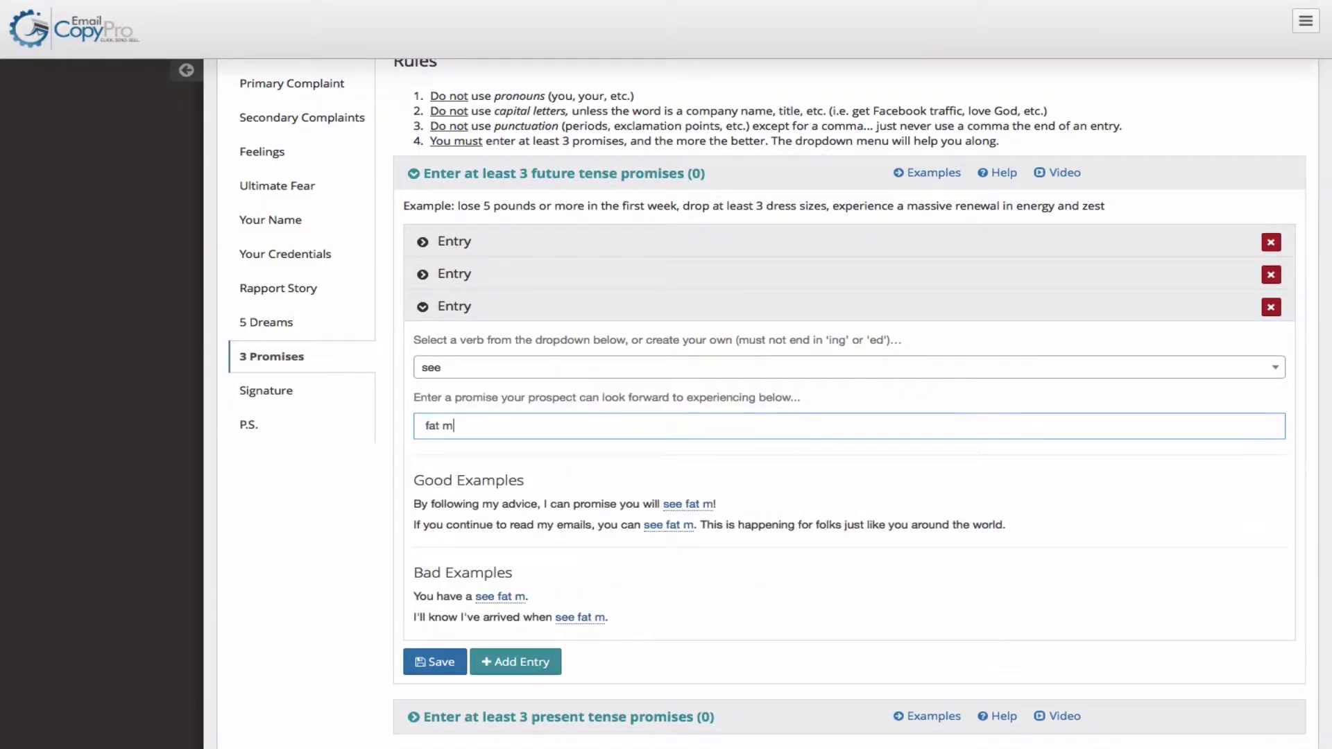
{"action": "type", "text": "elting off stubborn "}
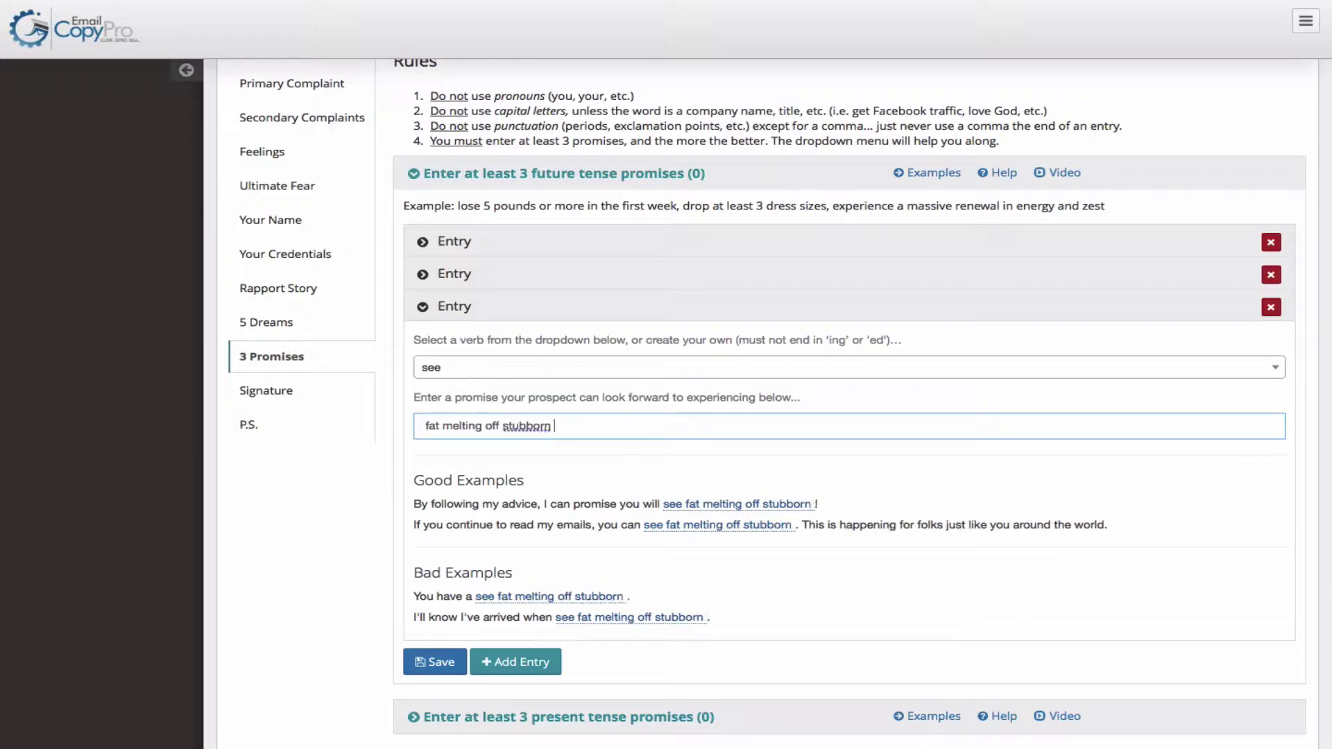
{"action": "type", "text": "boty parts, "}
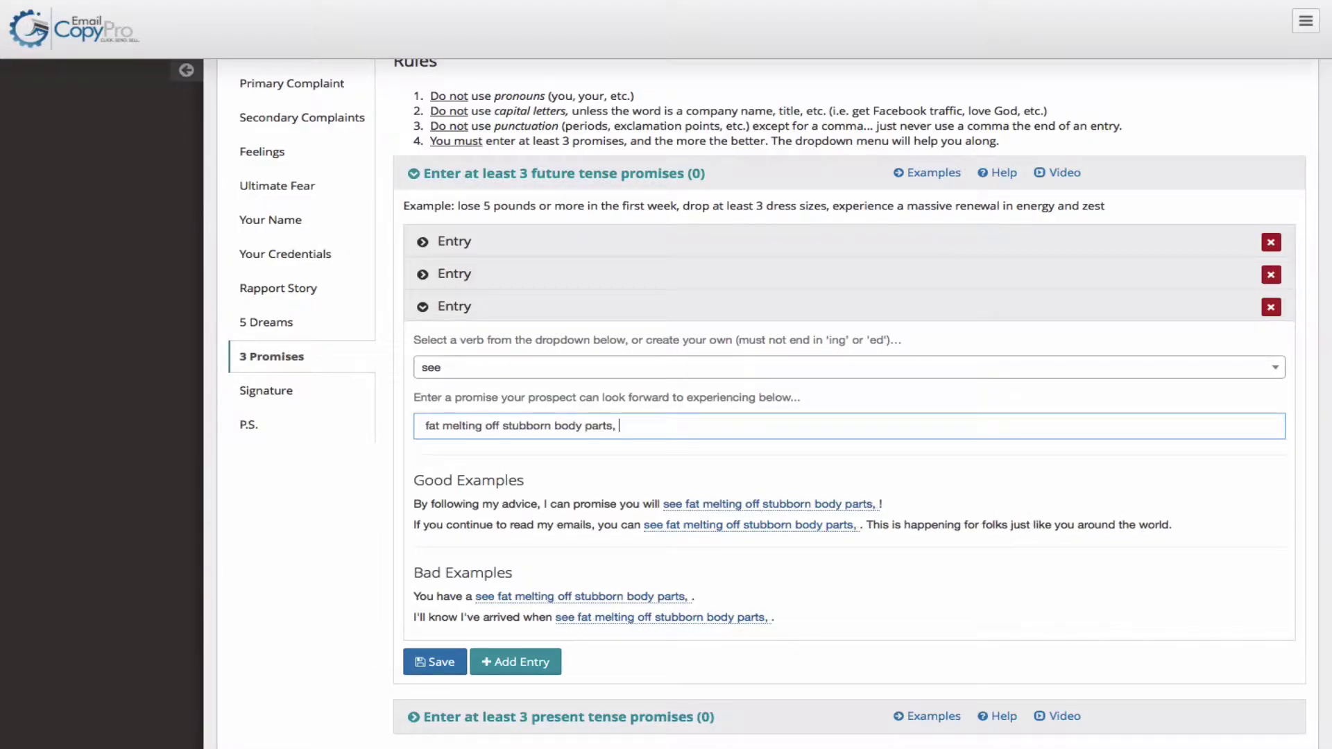
{"action": "type", "text": "such as you"}
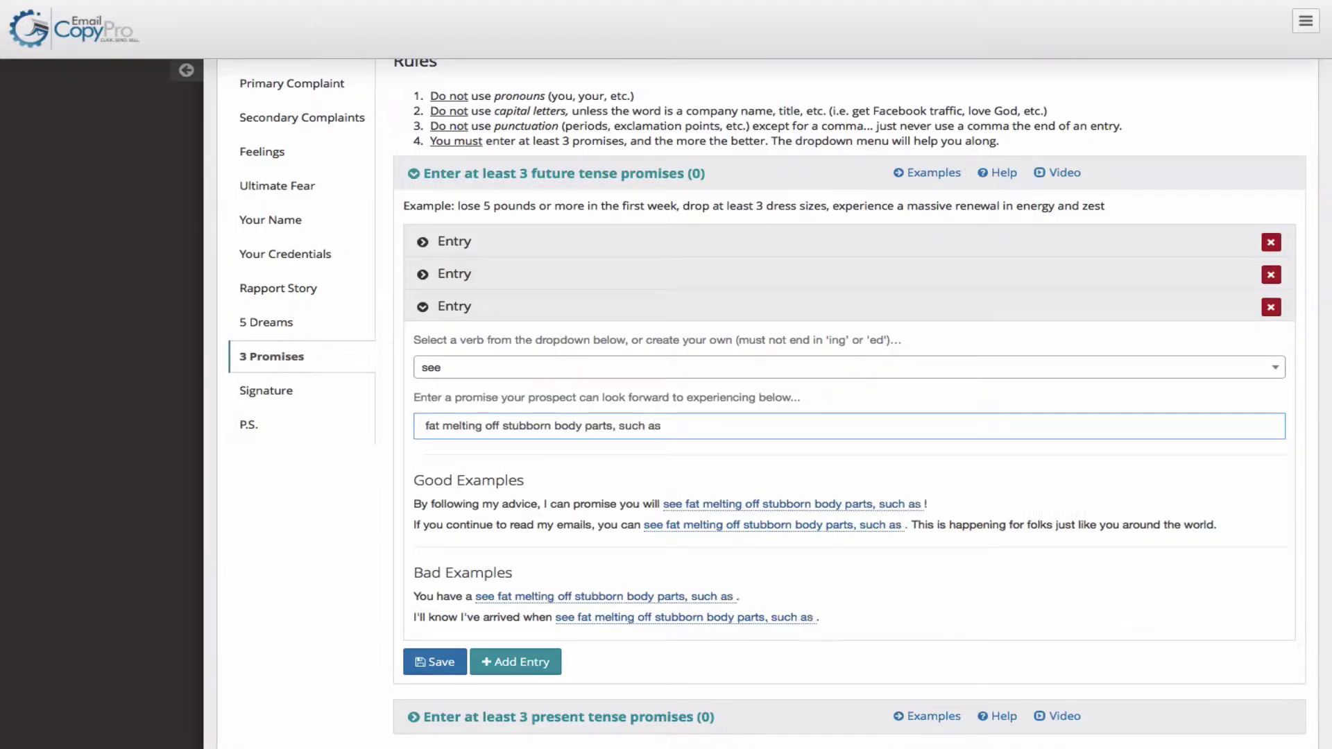
{"action": "key", "text": "BackSpace"}
{"action": "key", "text": "BackSpace"}
{"action": "key", "text": "BackSpace"}
{"action": "type", "text": "hips, thighs, "}
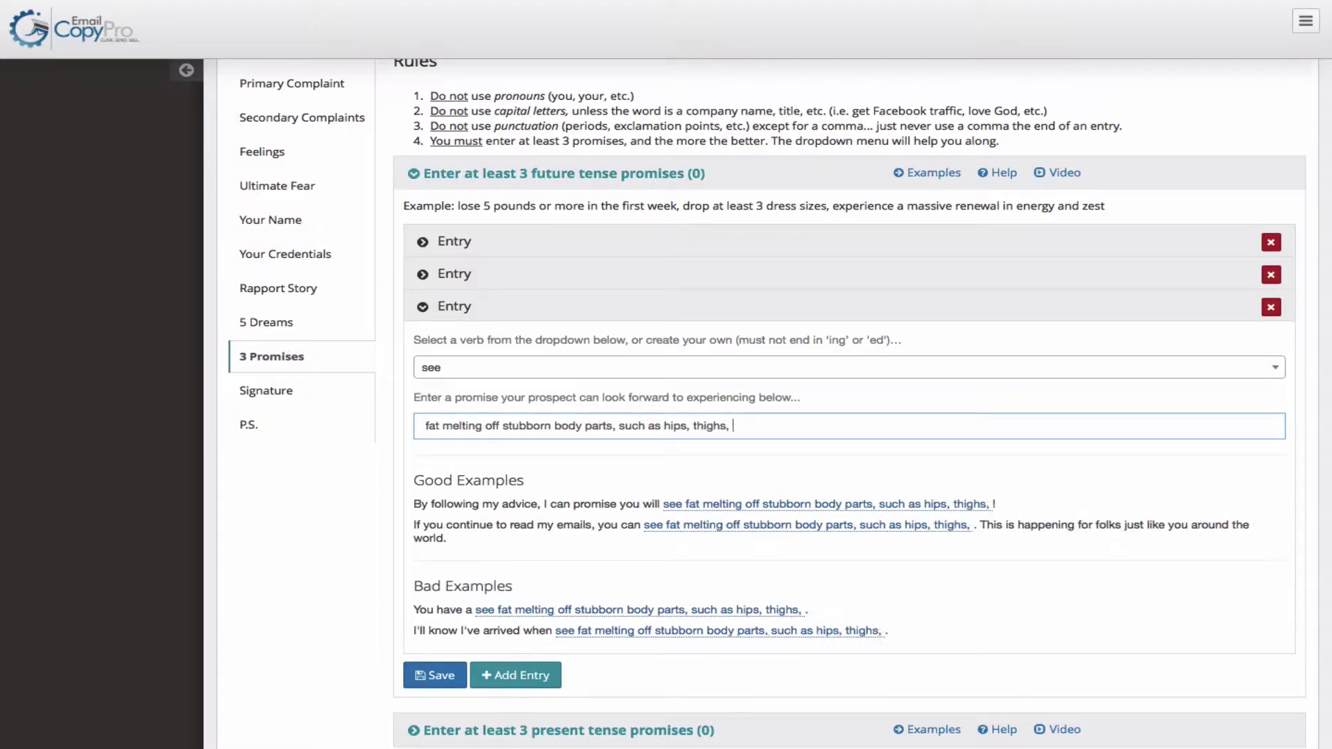
{"action": "type", "text": "buttocks, and "}
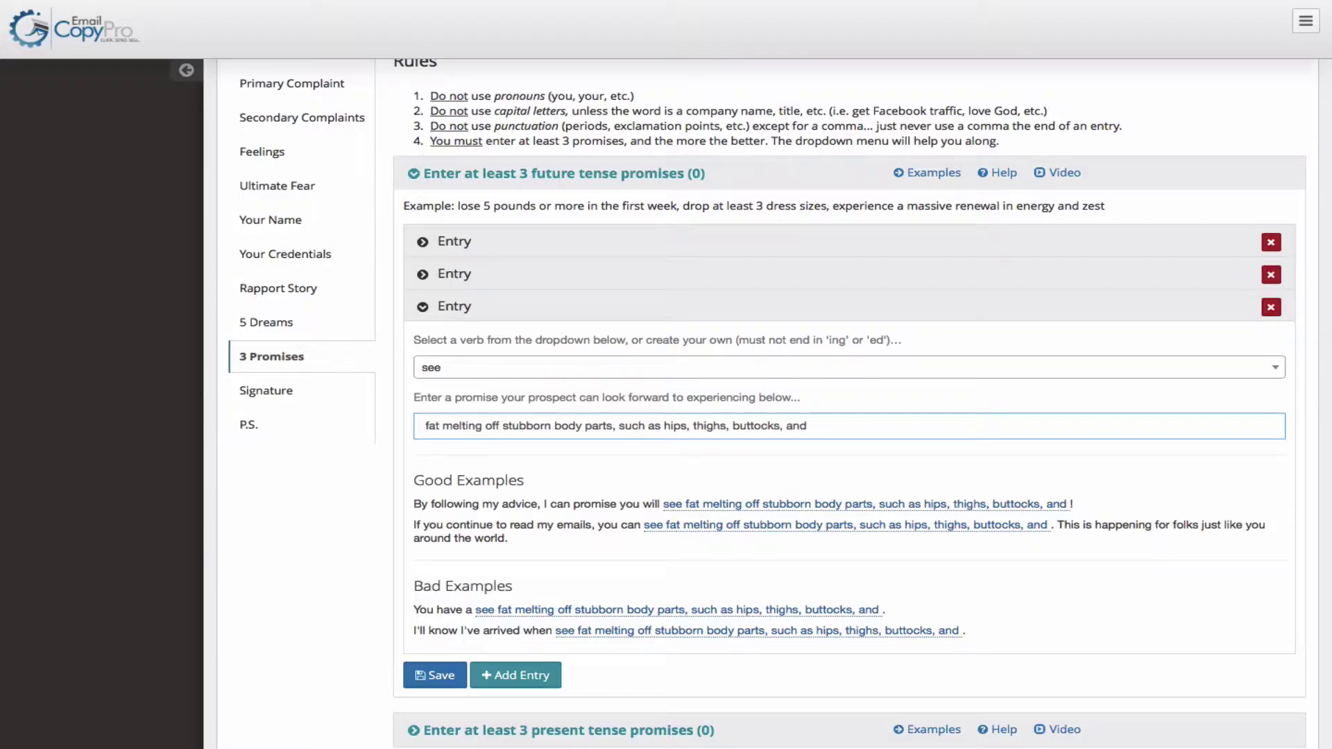
{"action": "type", "text": "the belly area"}
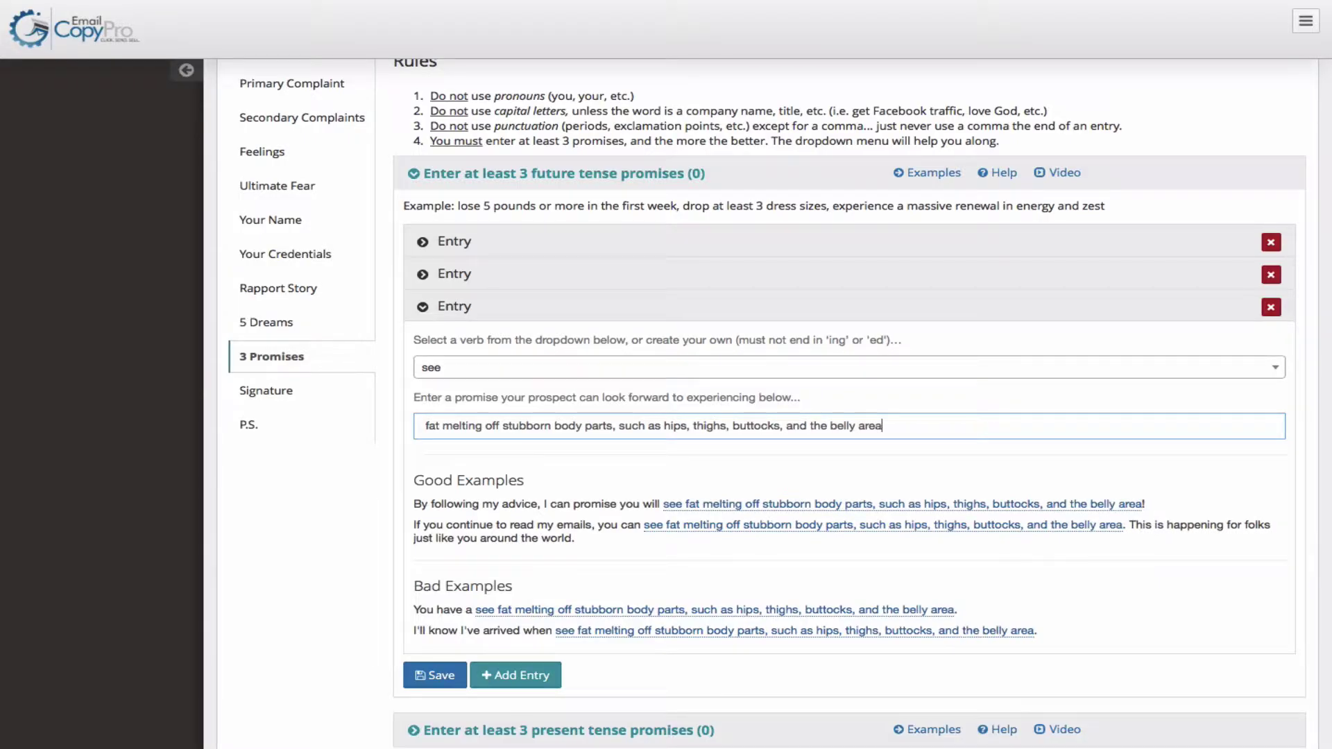
{"action": "left_click", "coordinate": [431, 683]}
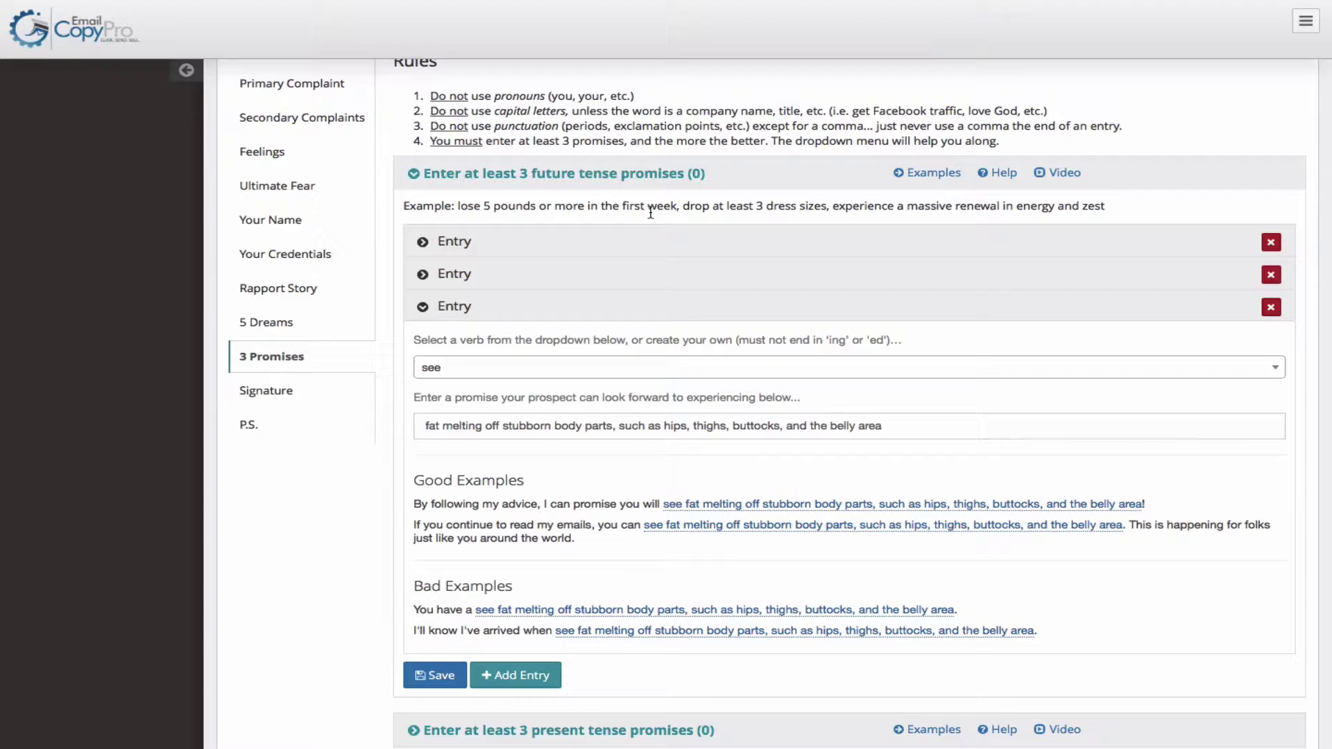
Step: Review the saved future promises and select the first promise's text for reuse
{"action": "left_click", "coordinate": [500, 280]}
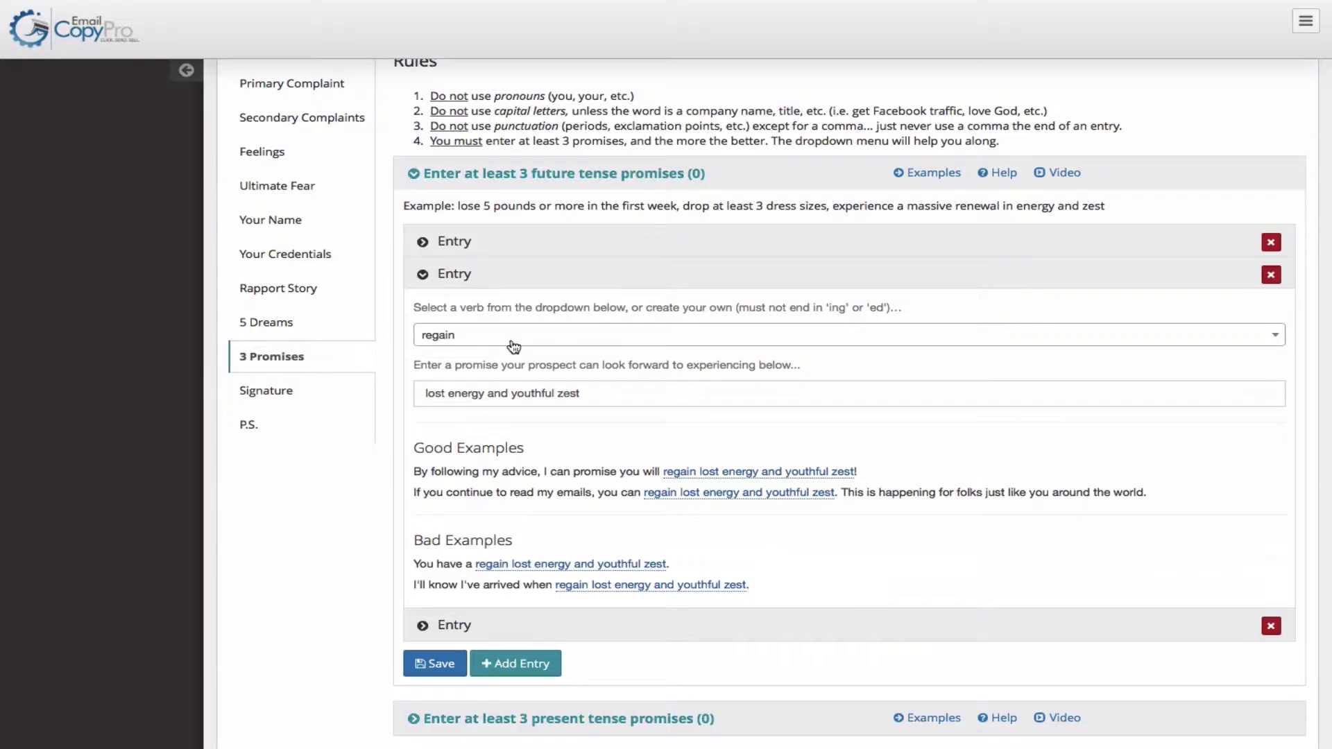
{"action": "scroll", "coordinate": [510, 338], "scroll_direction": "down", "scroll_amount": 3}
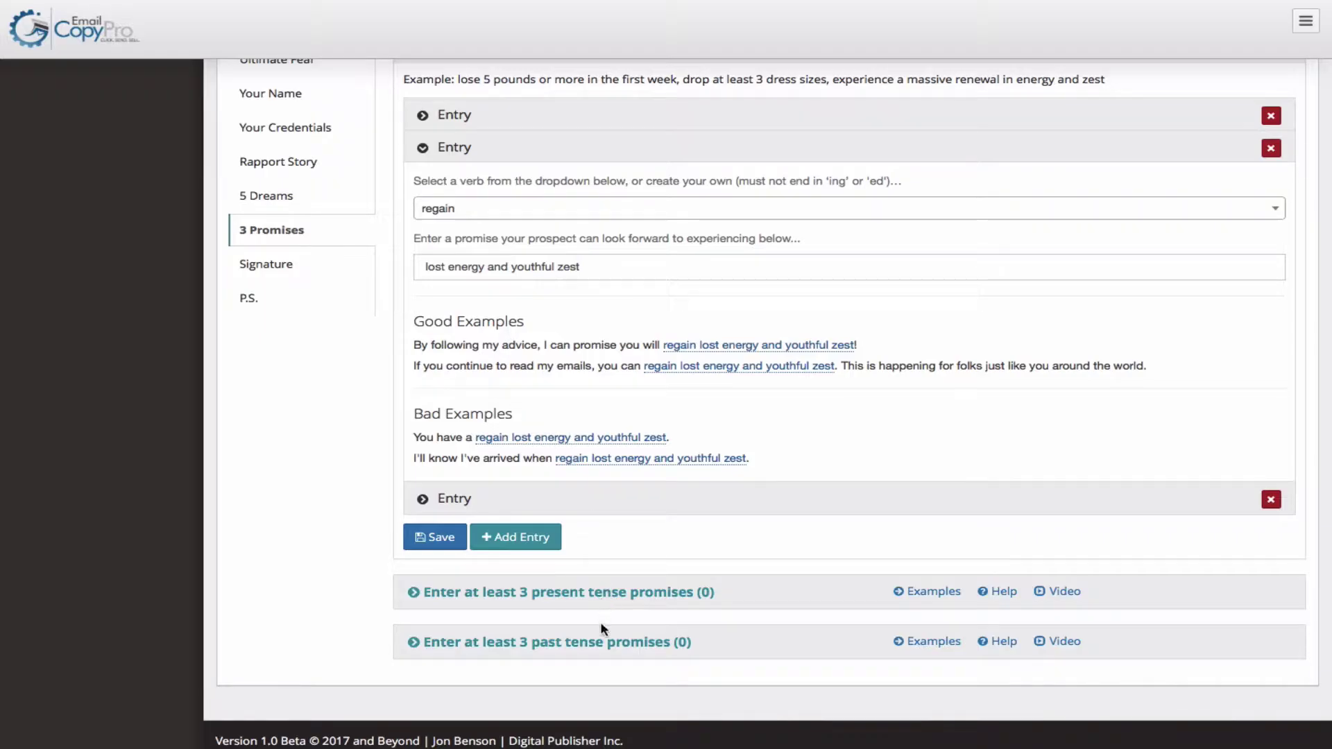
{"action": "scroll", "coordinate": [687, 541], "scroll_direction": "up", "scroll_amount": 2}
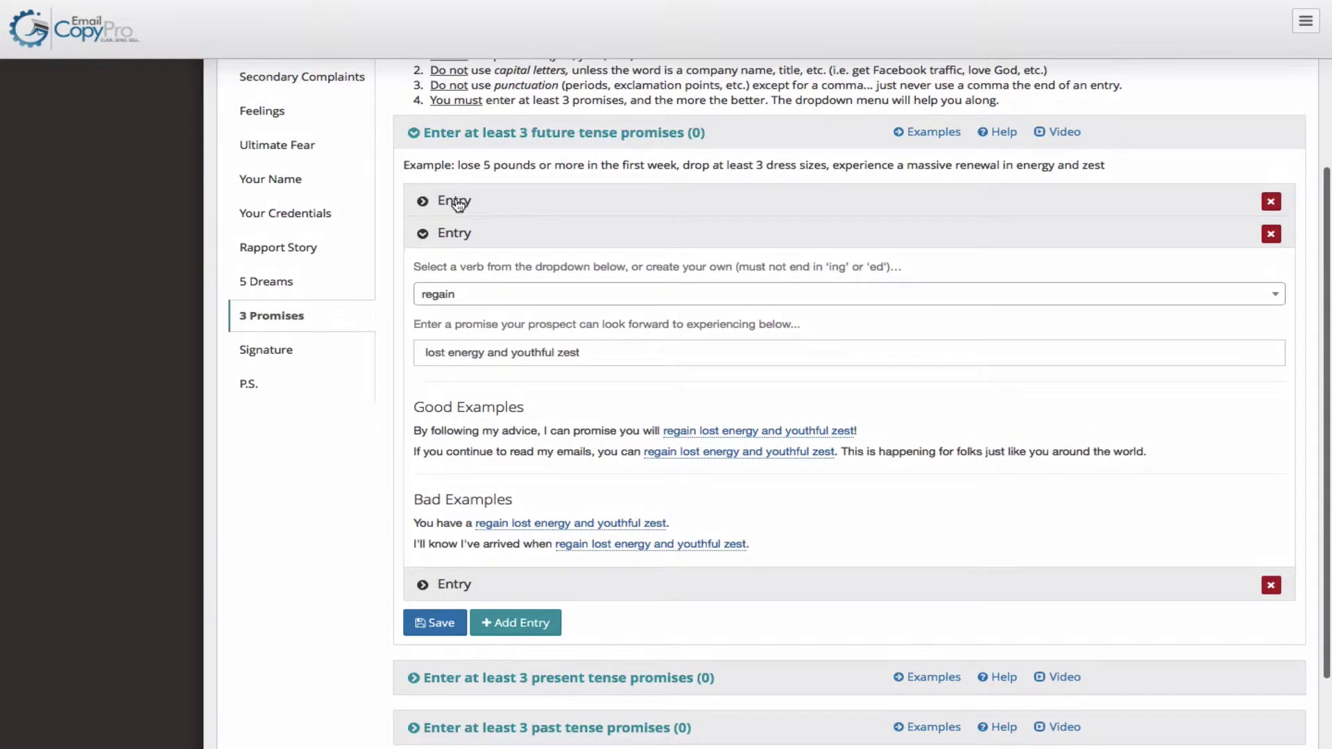
{"action": "left_click", "coordinate": [464, 202]}
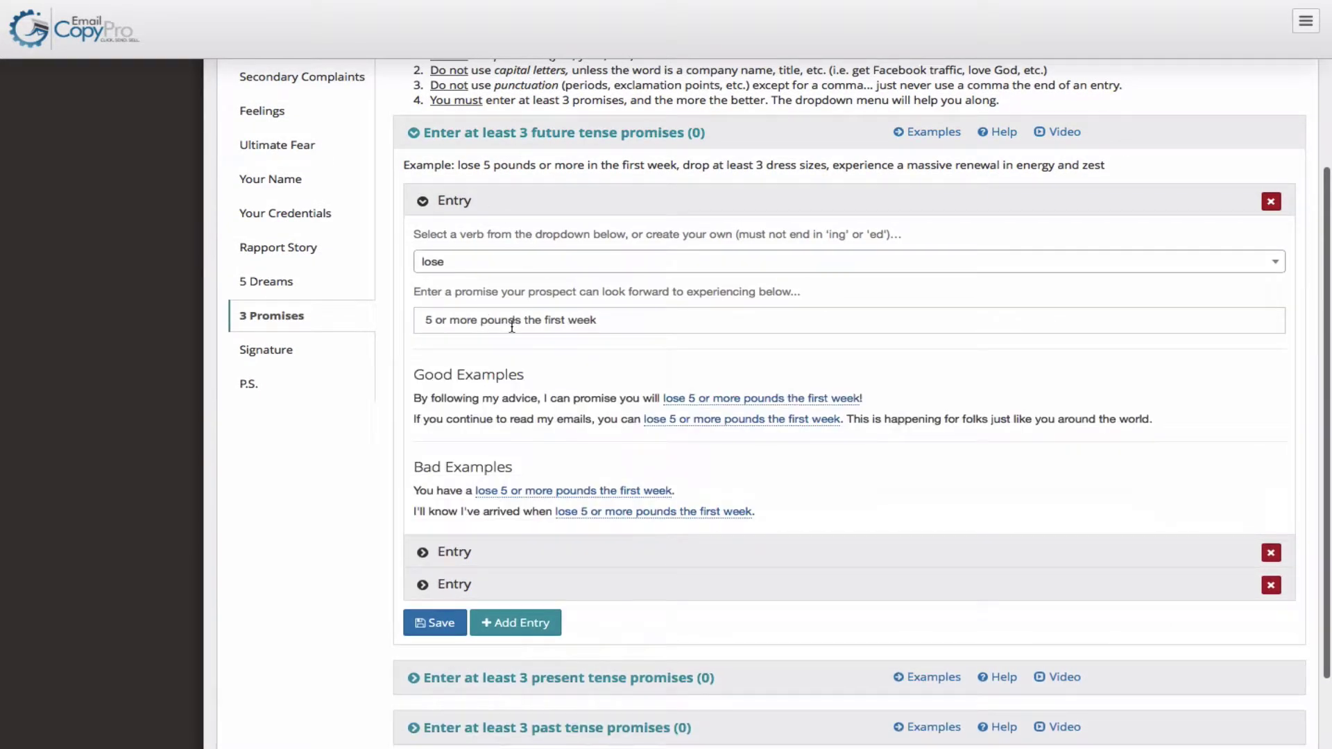
{"action": "scroll", "coordinate": [512, 327], "scroll_direction": "down", "scroll_amount": 2}
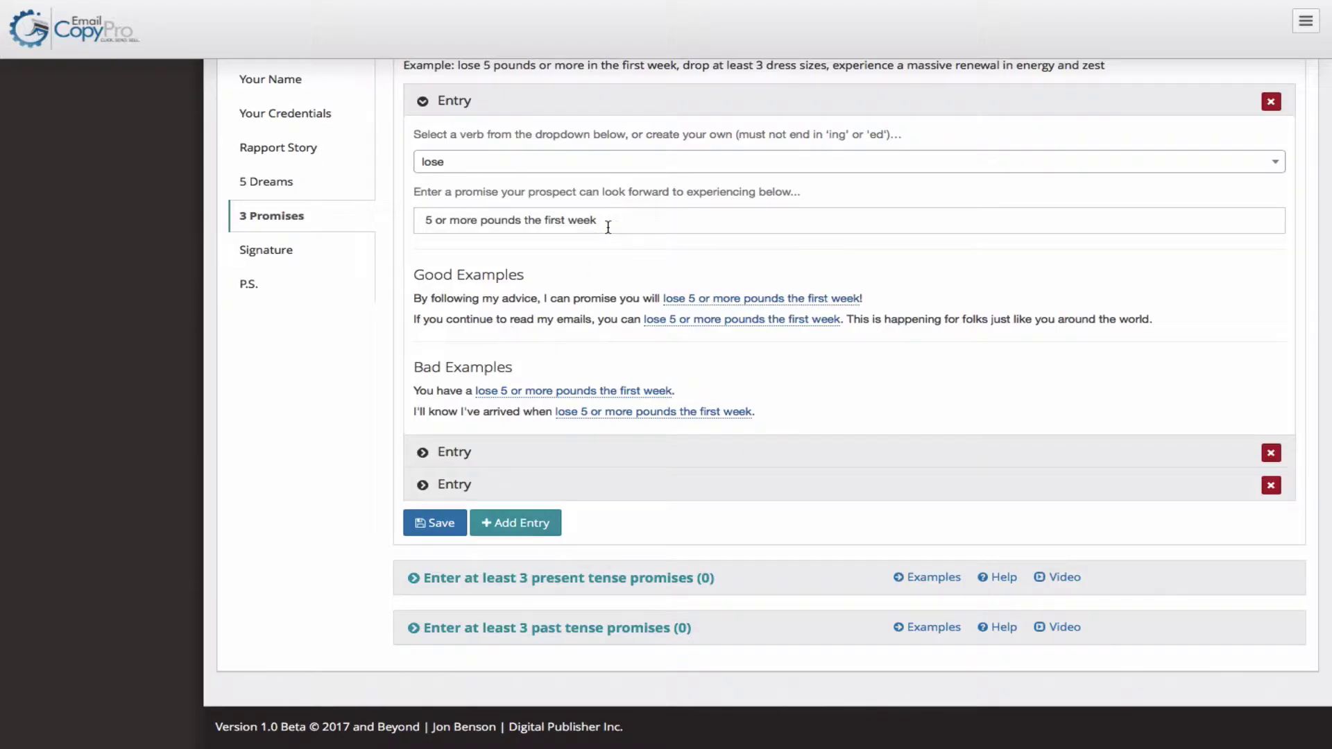
{"action": "left_click_drag", "start_coordinate": [598, 220], "coordinate": [259, 216]}
{"action": "key", "text": "ctrl+c"}
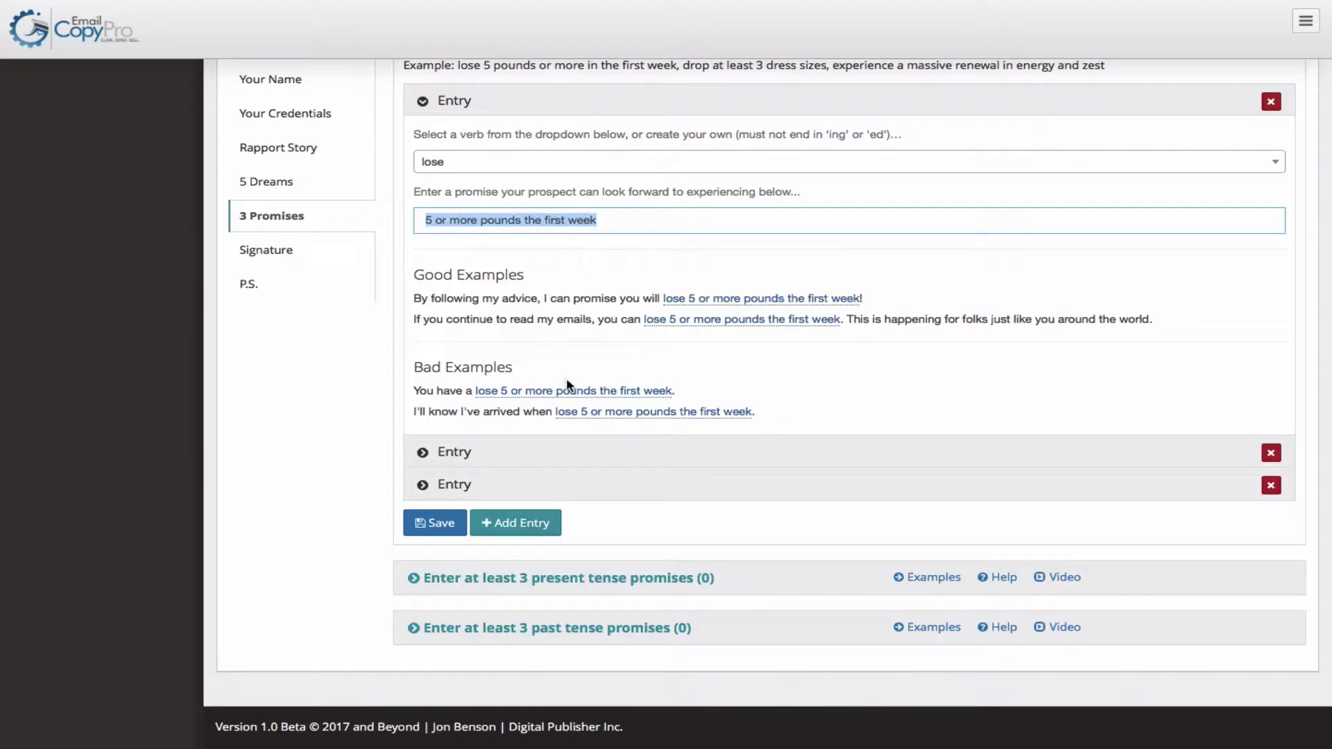
Step: Save the first present tense promise: 'losing' with the pasted '5 or more pounds the first week'
{"action": "left_click", "coordinate": [519, 580]}
{"action": "scroll", "coordinate": [664, 428], "scroll_direction": "down", "scroll_amount": 1}
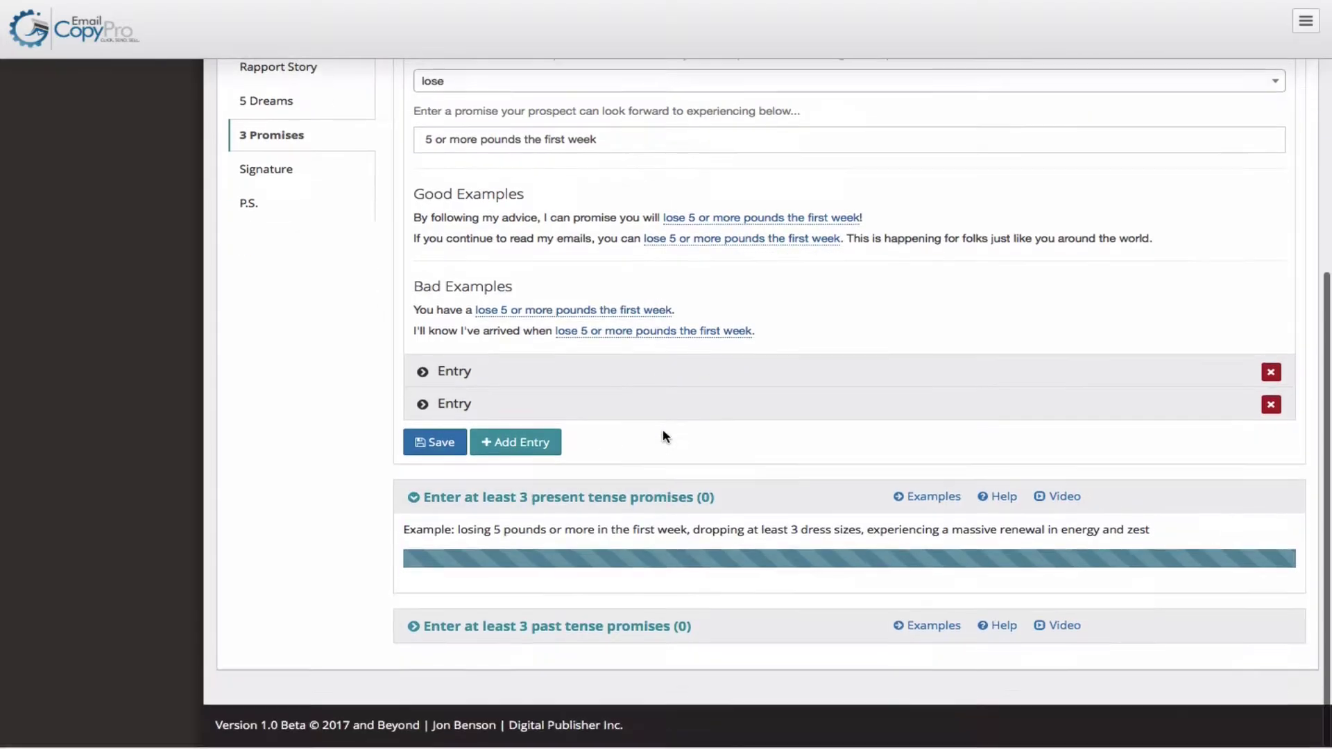
{"action": "scroll", "coordinate": [660, 431], "scroll_direction": "down", "scroll_amount": 2}
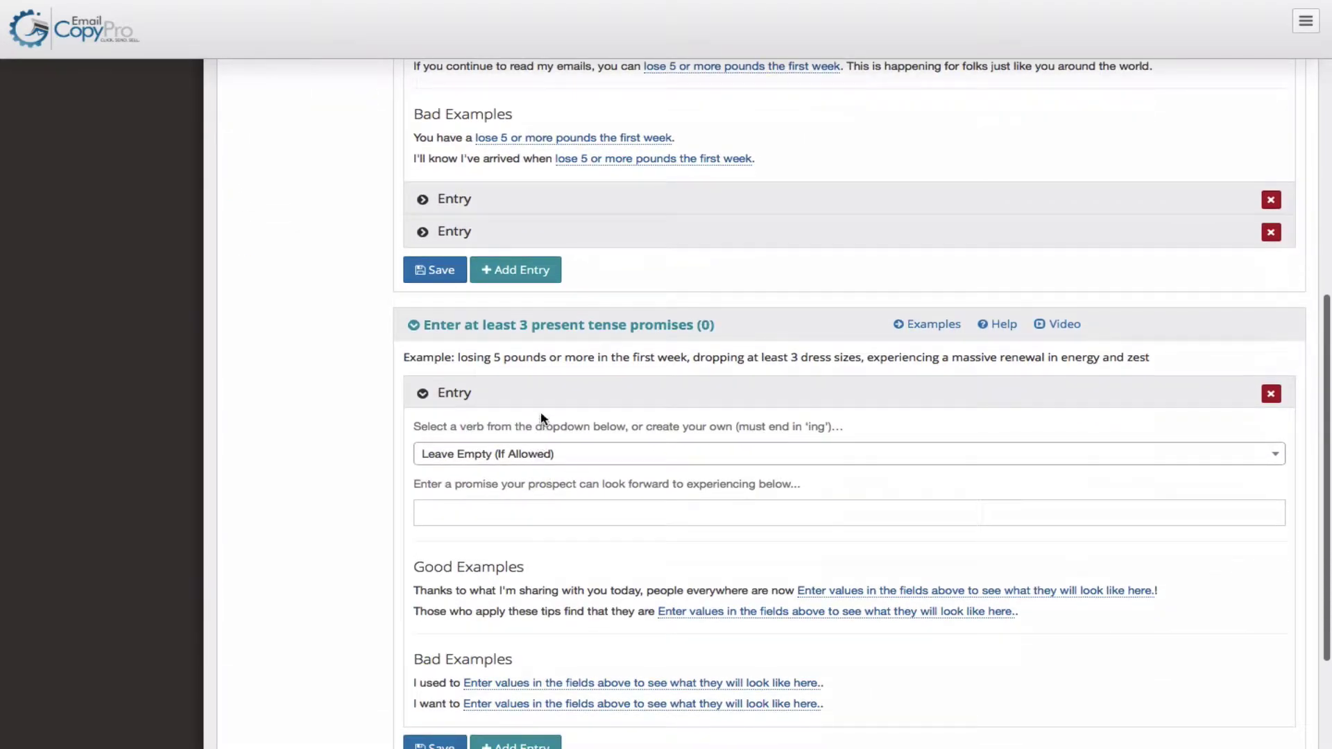
{"action": "scroll", "coordinate": [594, 312], "scroll_direction": "up", "scroll_amount": 2}
{"action": "scroll", "coordinate": [597, 317], "scroll_direction": "up", "scroll_amount": 2}
{"action": "scroll", "coordinate": [597, 316], "scroll_direction": "down", "scroll_amount": 4}
{"action": "left_click", "coordinate": [519, 425]}
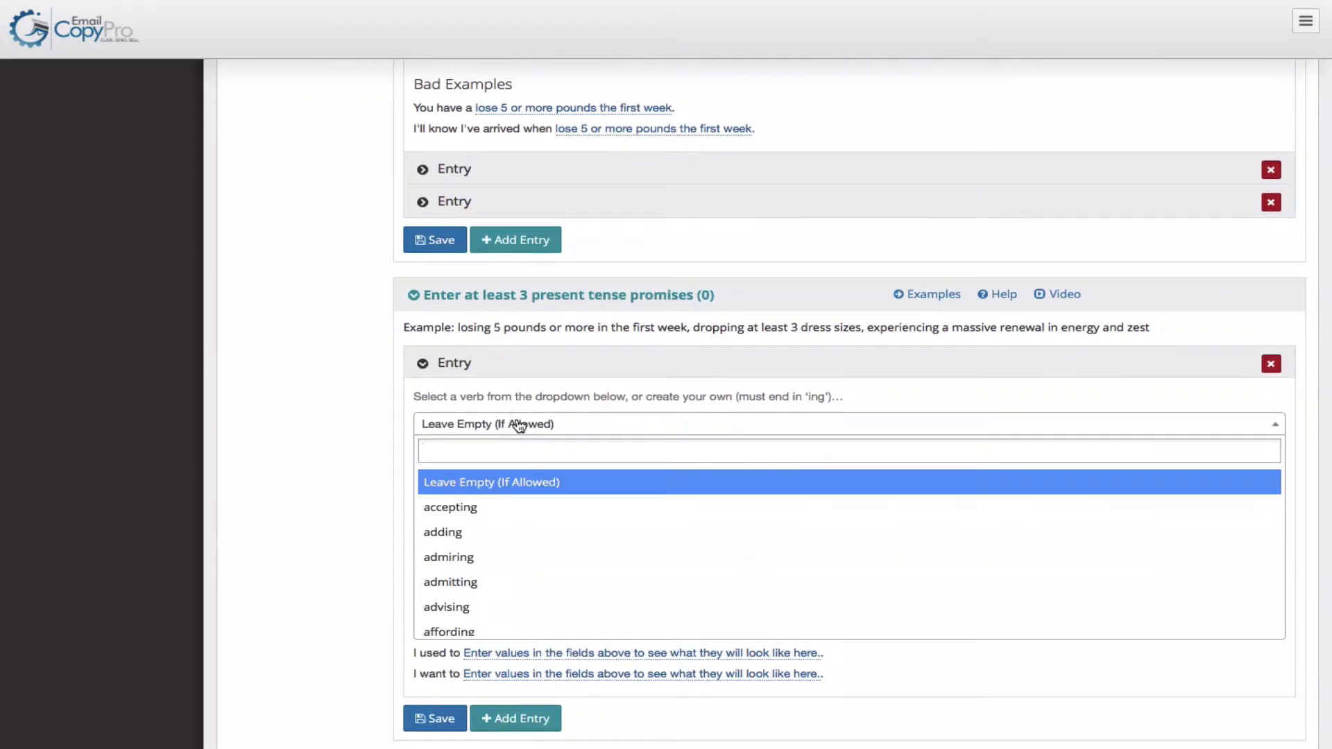
{"action": "type", "text": "losing"}
{"action": "key", "text": "Return"}
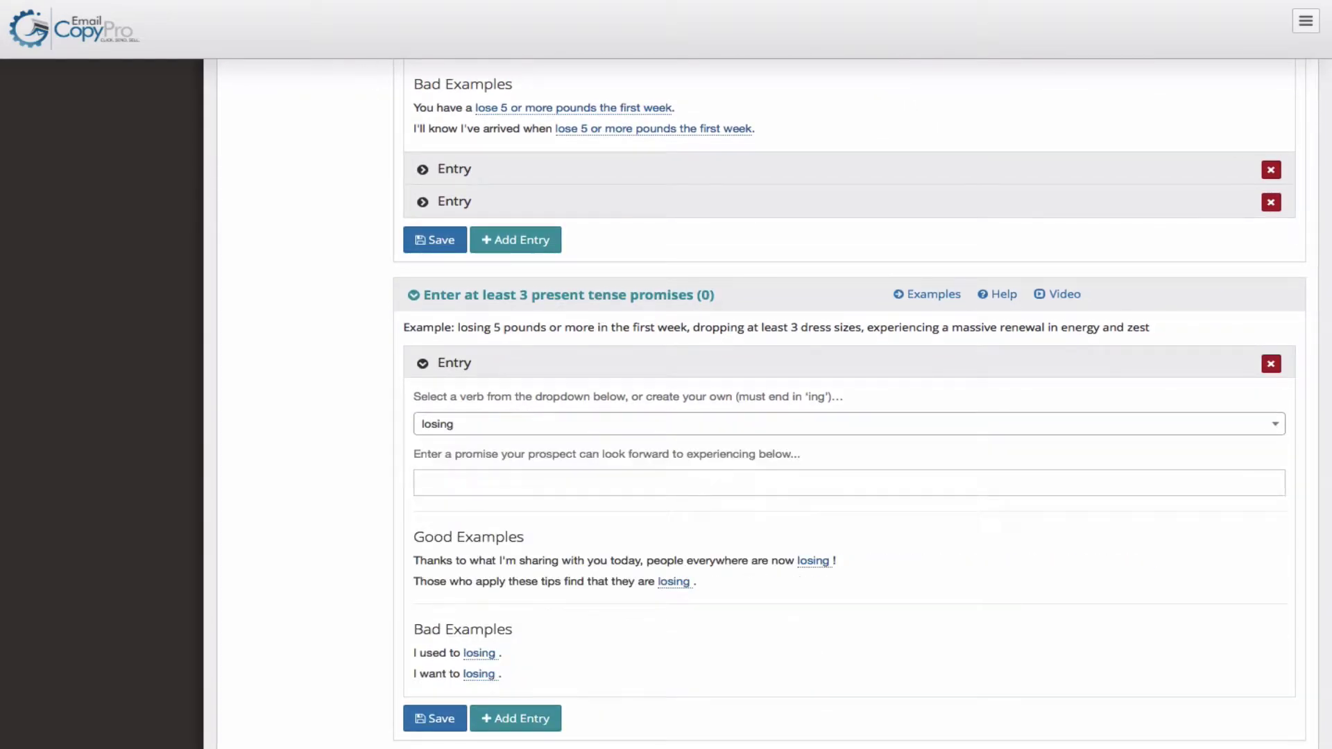
{"action": "left_click", "coordinate": [469, 491]}
{"action": "key", "text": "ctrl+v"}
{"action": "scroll", "coordinate": [527, 496], "scroll_direction": "down", "scroll_amount": 2}
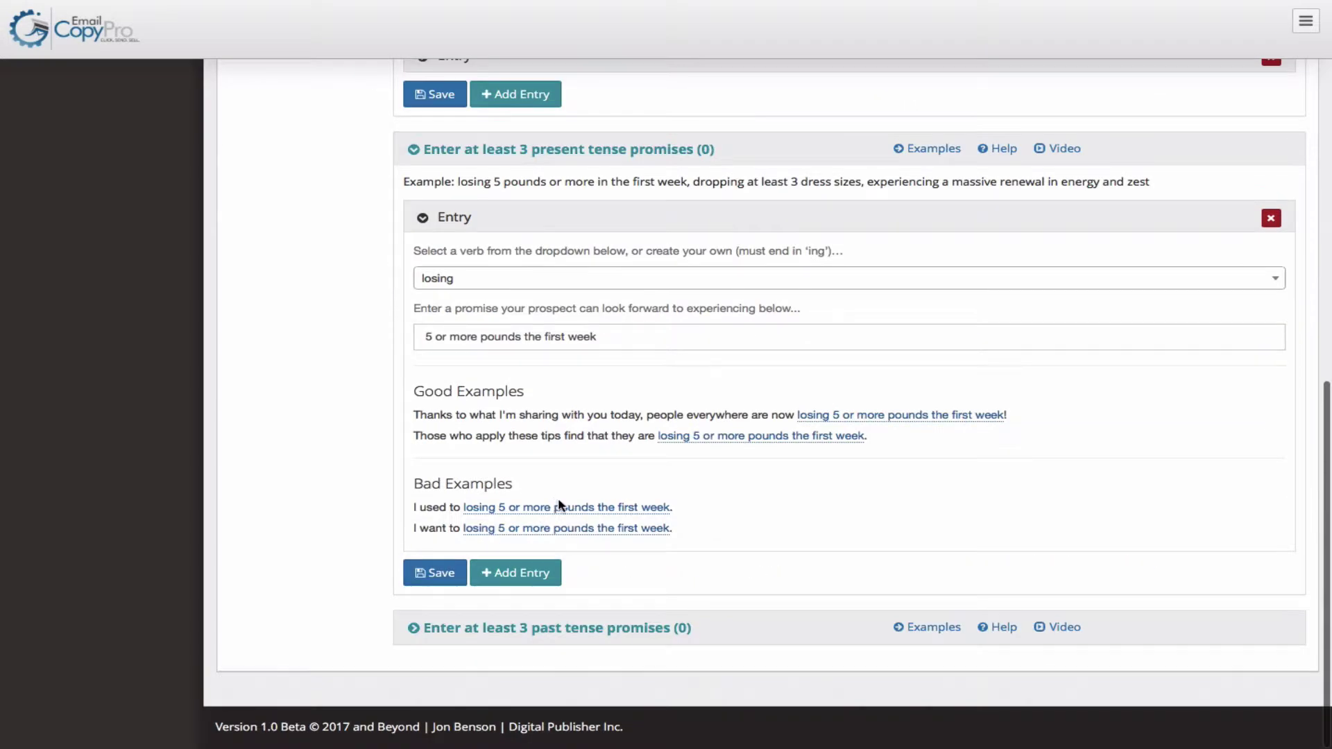
{"action": "left_click", "coordinate": [440, 574]}
Step: Save a second present tense promise: 'regaining lost energy and youthful zest'
{"action": "scroll", "coordinate": [764, 449], "scroll_direction": "up", "scroll_amount": 4}
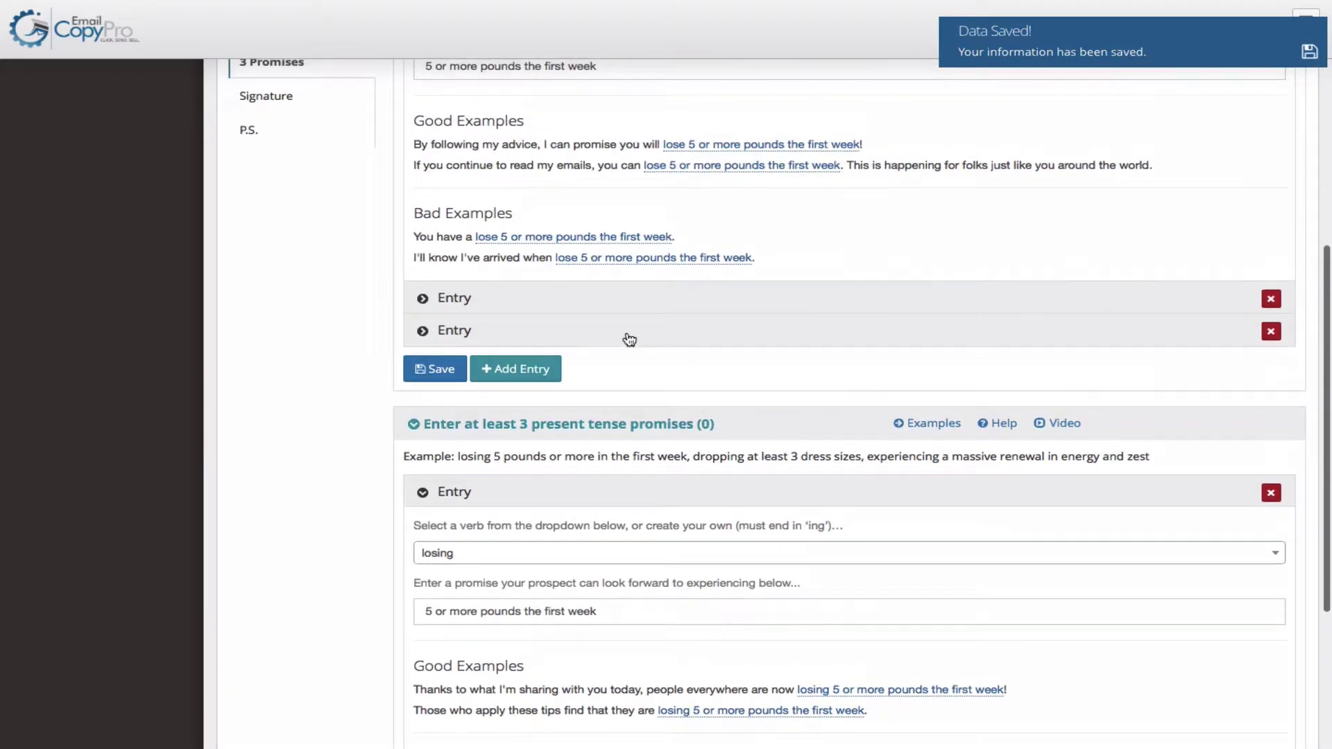
{"action": "scroll", "coordinate": [485, 444], "scroll_direction": "down", "scroll_amount": 4}
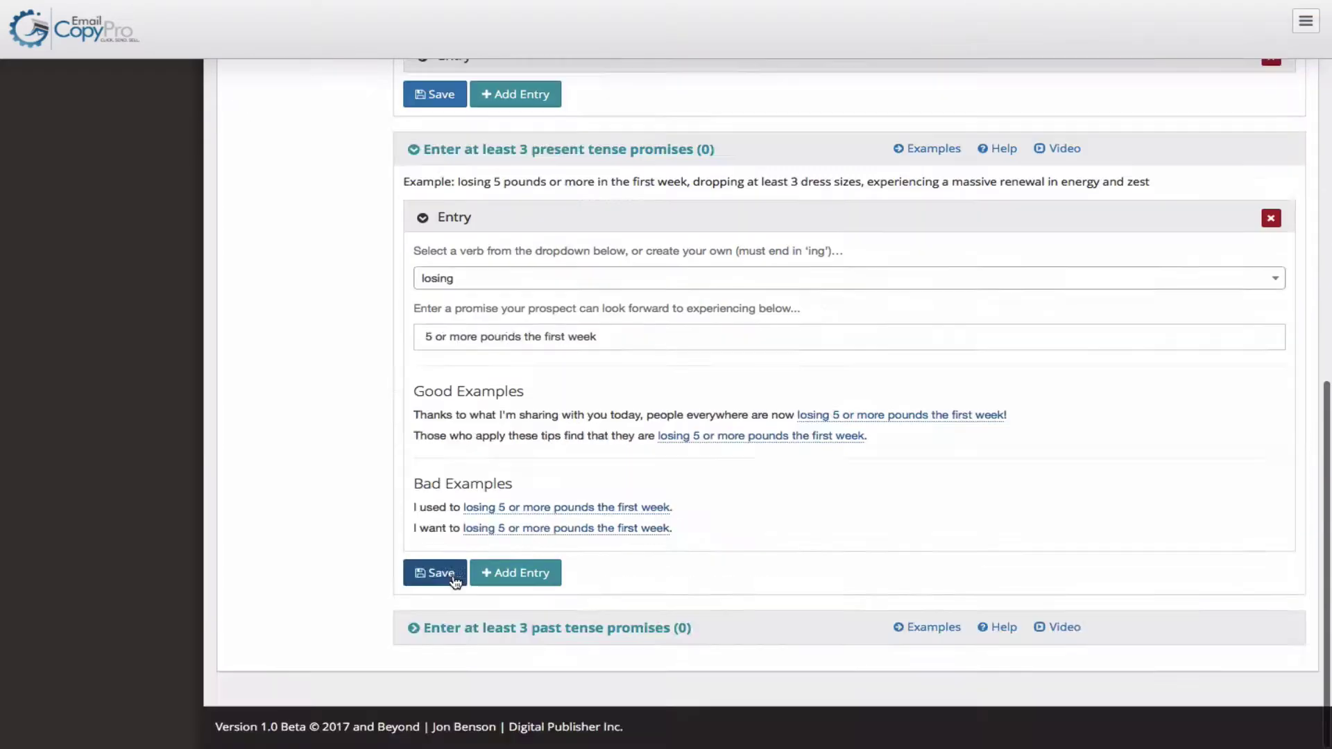
{"action": "left_click", "coordinate": [517, 573]}
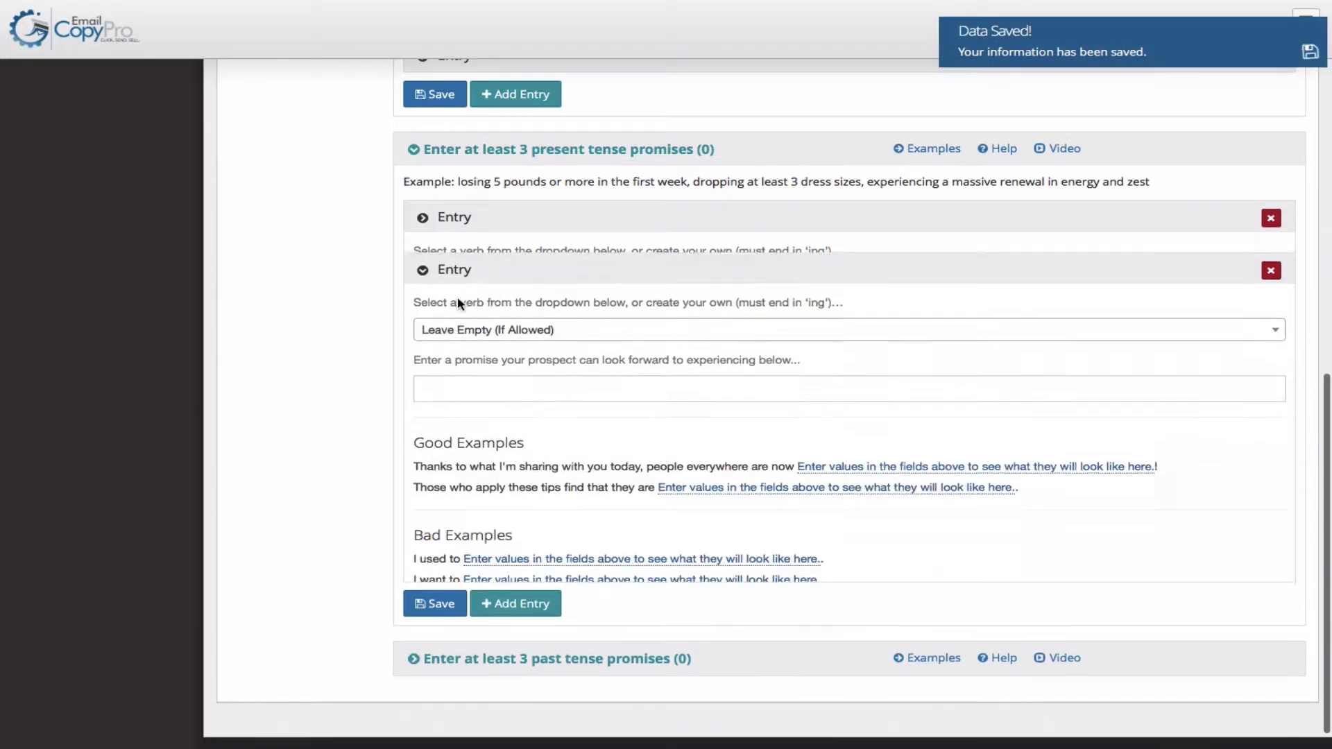
{"action": "left_click", "coordinate": [491, 321]}
{"action": "type", "text": "regaining"}
{"action": "key", "text": "Return"}
{"action": "left_click", "coordinate": [476, 368]}
{"action": "type", "text": "lost energy and youthful zest"}
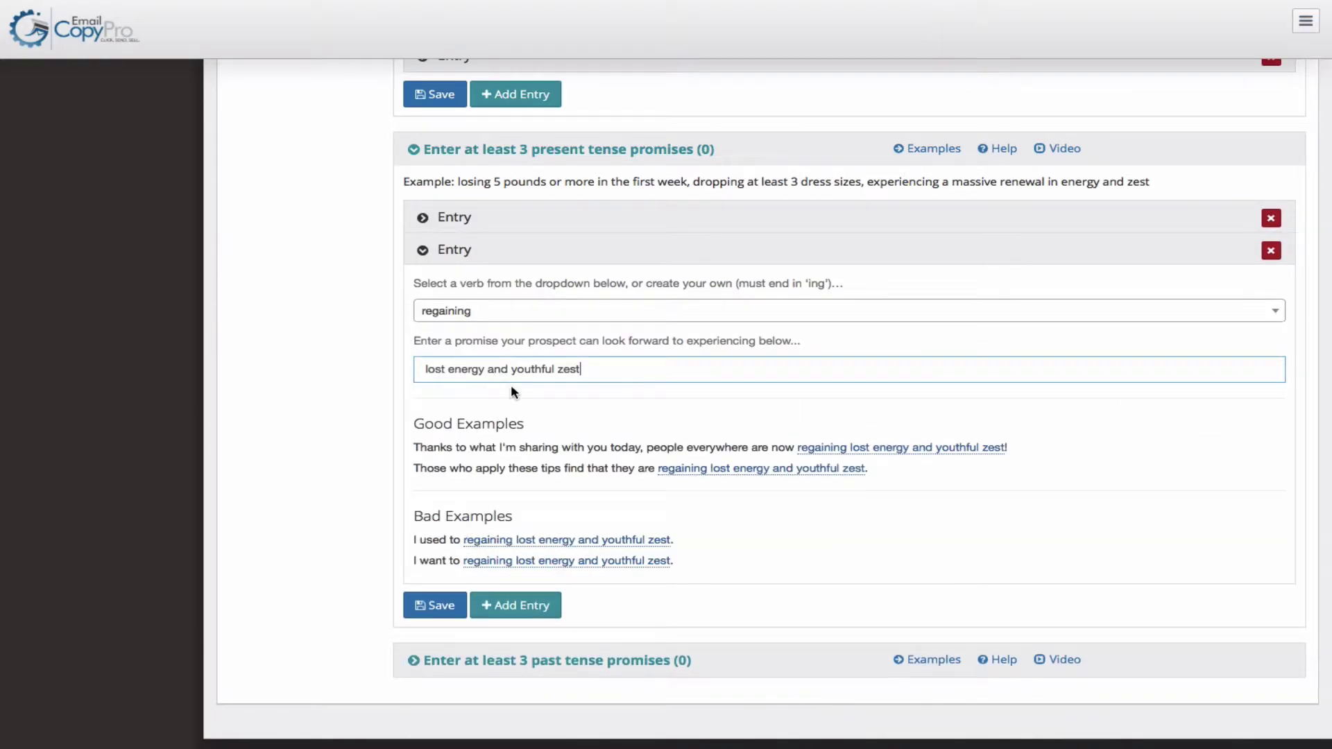
{"action": "left_click", "coordinate": [437, 603]}
Step: Add a third present tense promise: 'seeing' with the pasted fat-melting text
{"action": "scroll", "coordinate": [625, 276], "scroll_direction": "up", "scroll_amount": 5}
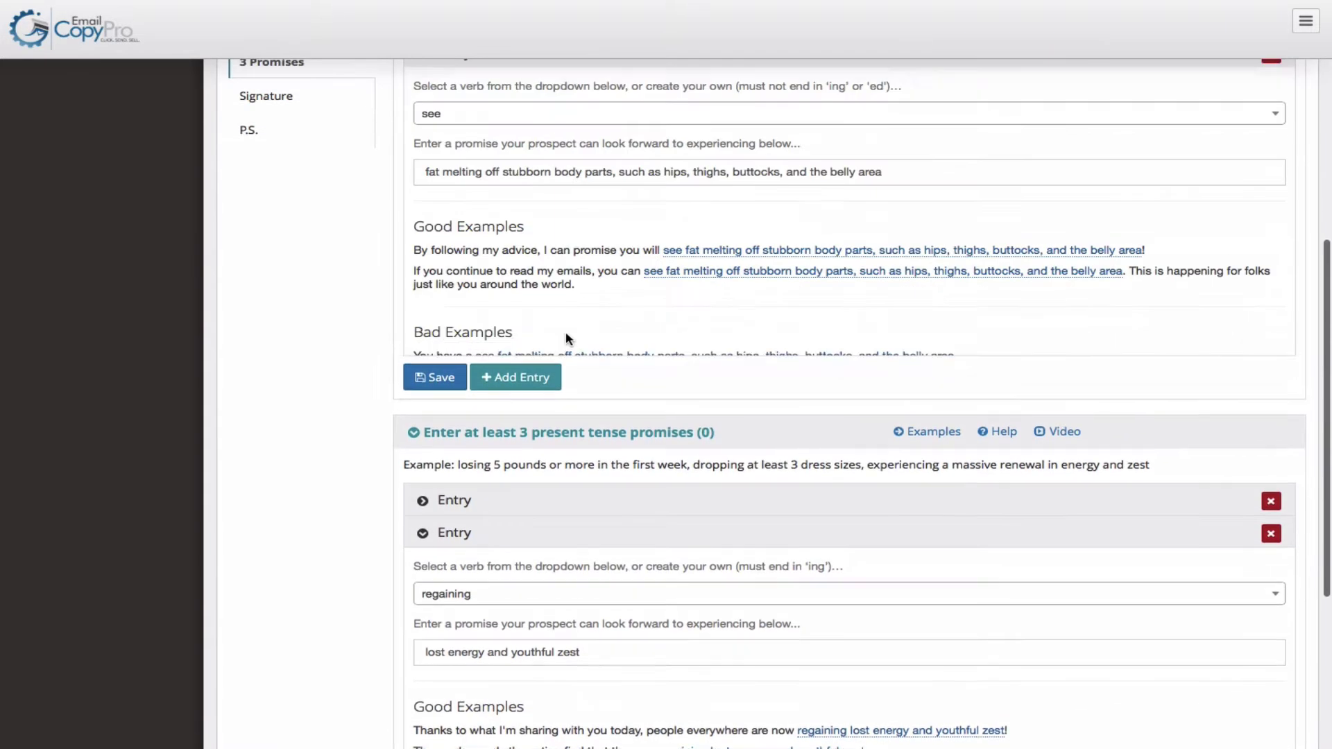
{"action": "triple_click", "coordinate": [455, 168]}
{"action": "key", "text": "ctrl+c"}
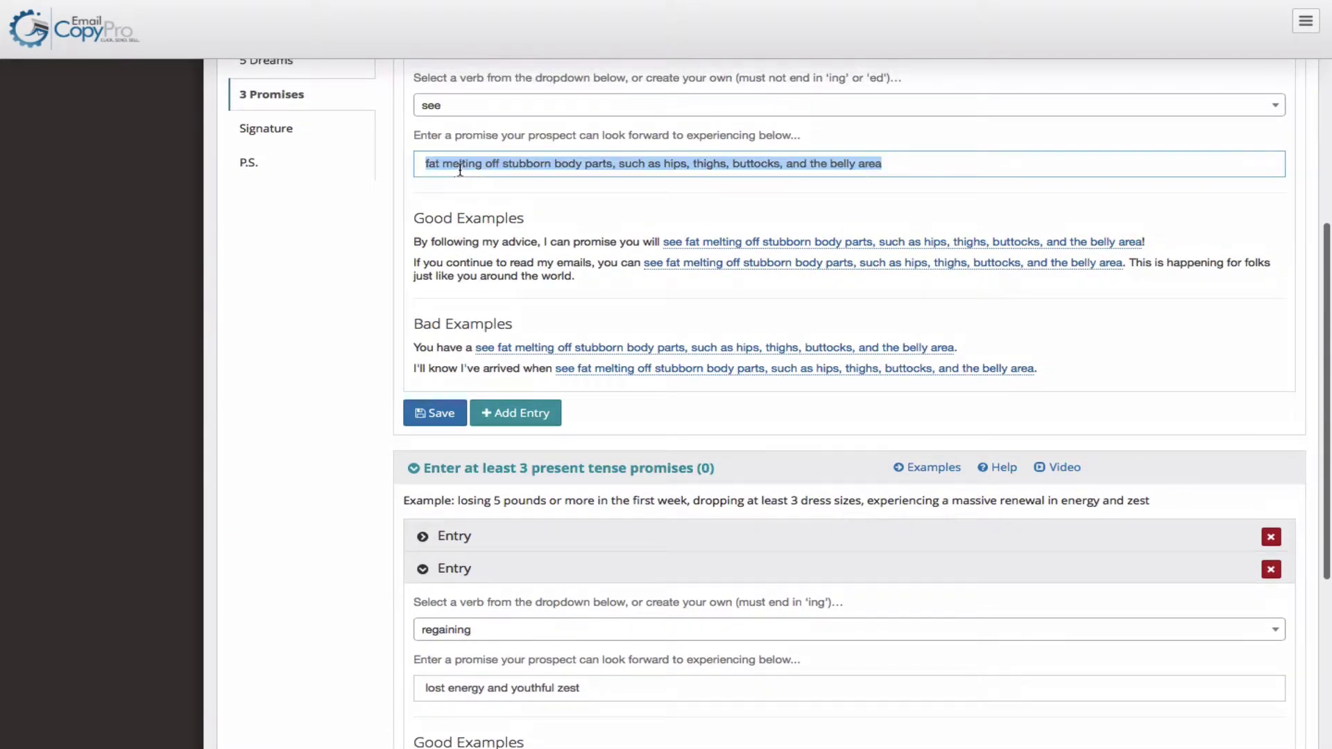
{"action": "scroll", "coordinate": [542, 257], "scroll_direction": "down", "scroll_amount": 5}
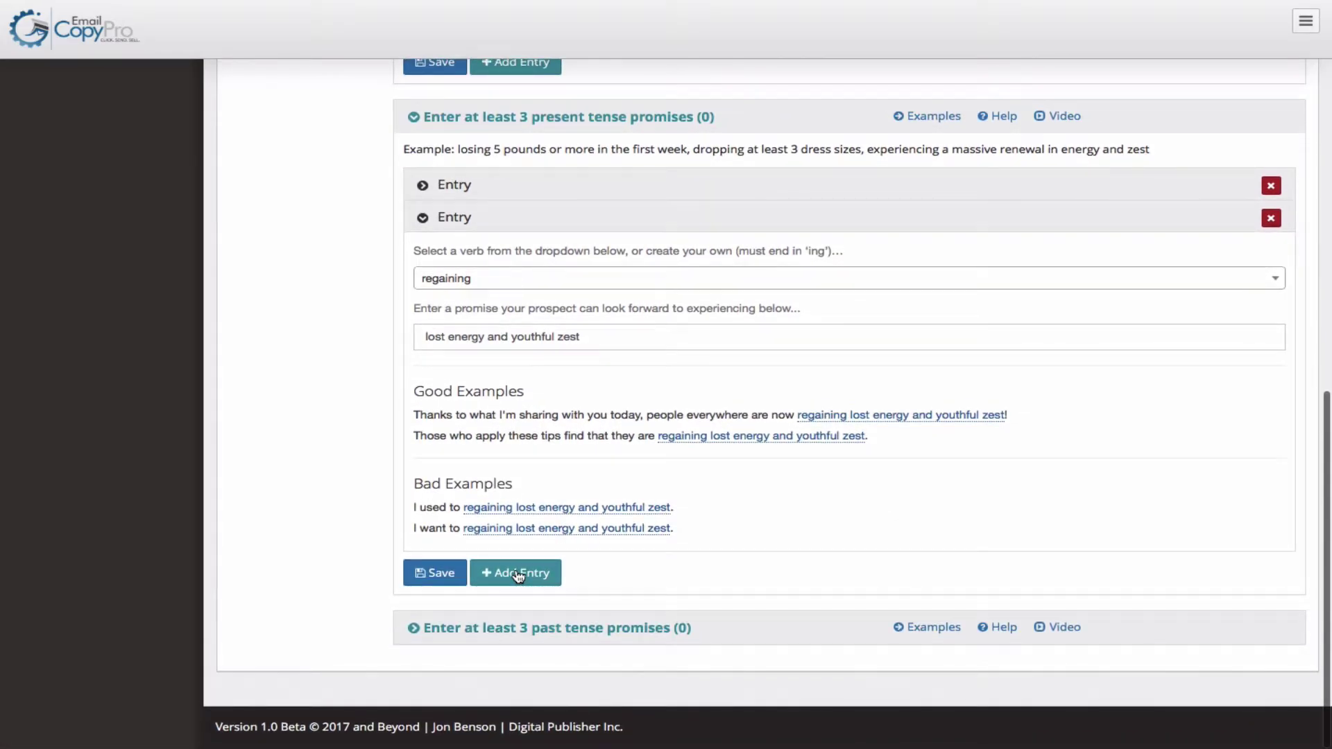
{"action": "left_click", "coordinate": [517, 574]}
{"action": "type", "text": "seeing"}
{"action": "key", "text": "Return"}
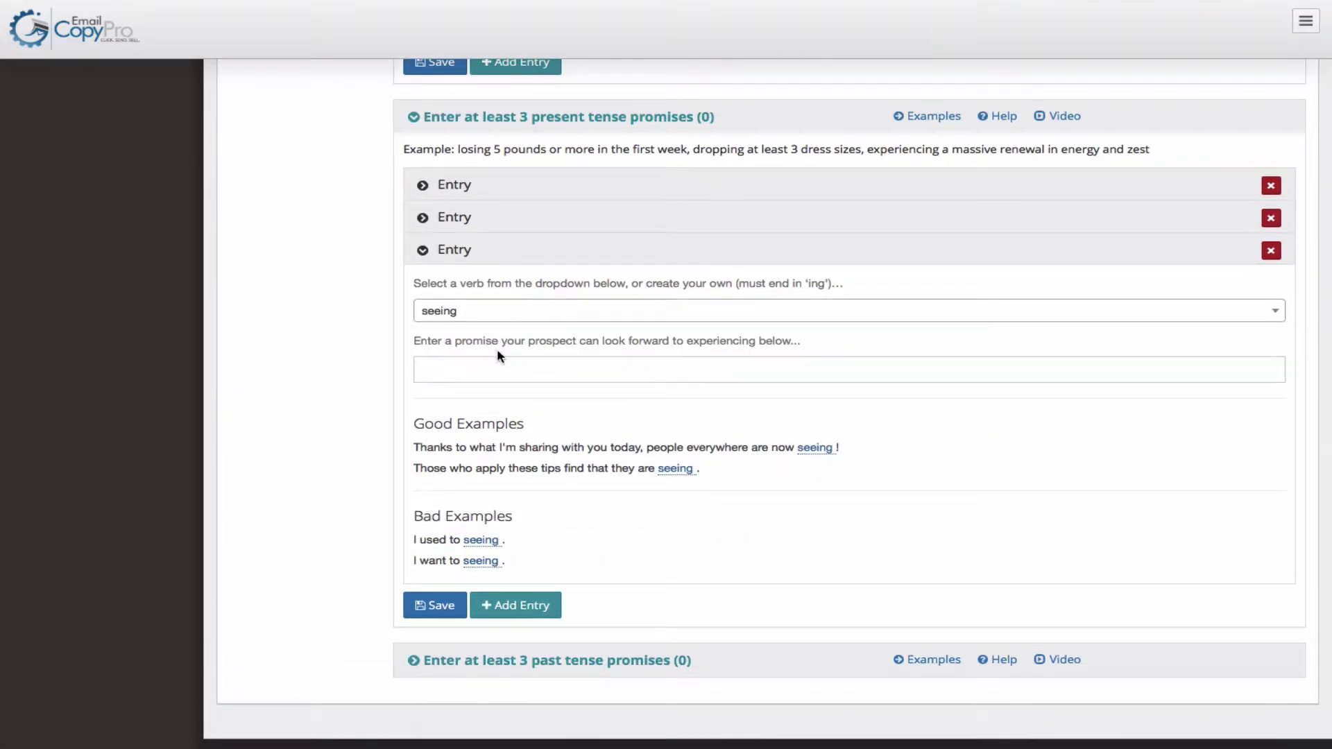
{"action": "left_click", "coordinate": [497, 368]}
{"action": "key", "text": "ctrl+v"}
{"action": "scroll", "coordinate": [630, 544], "scroll_direction": "down", "scroll_amount": 1}
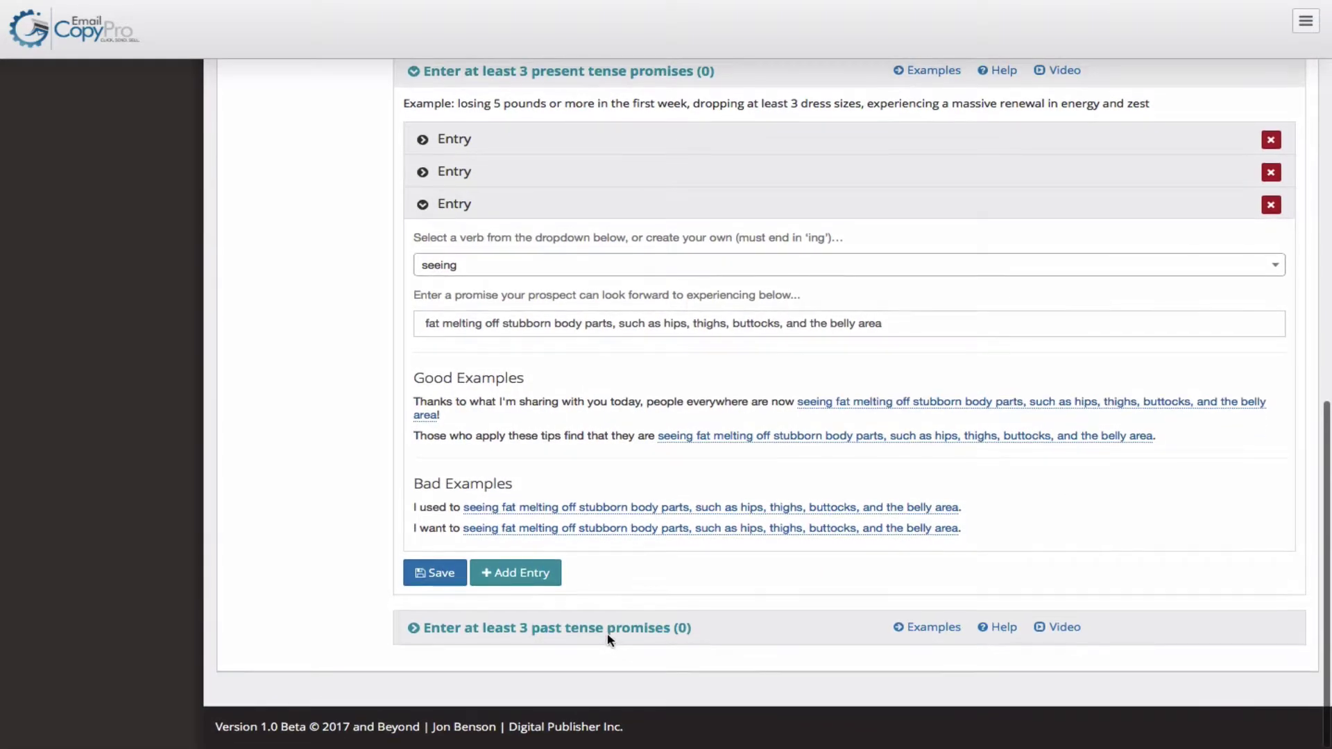
{"action": "left_click", "coordinate": [608, 629]}
Step: Bring the blank first past tense entry into view and open its verb list
{"action": "scroll", "coordinate": [685, 451], "scroll_direction": "down", "scroll_amount": 6}
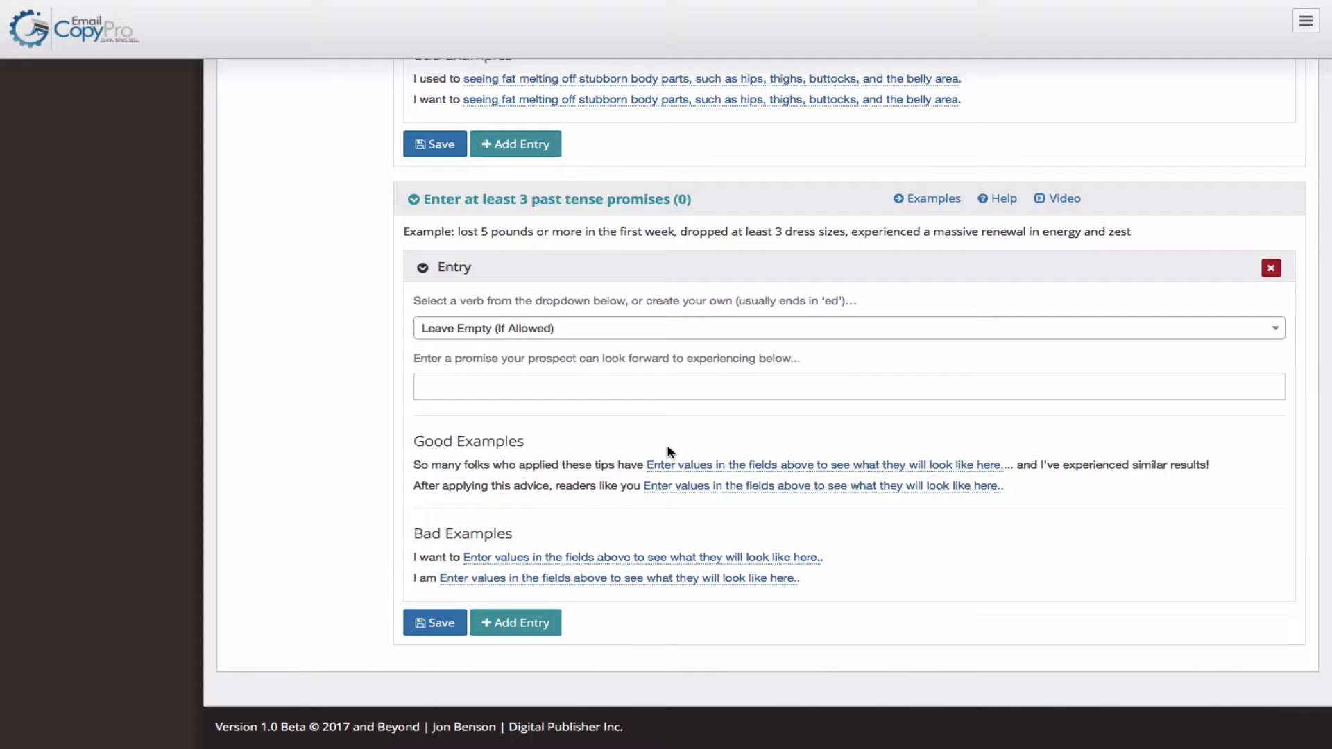
{"action": "left_click", "coordinate": [598, 332]}
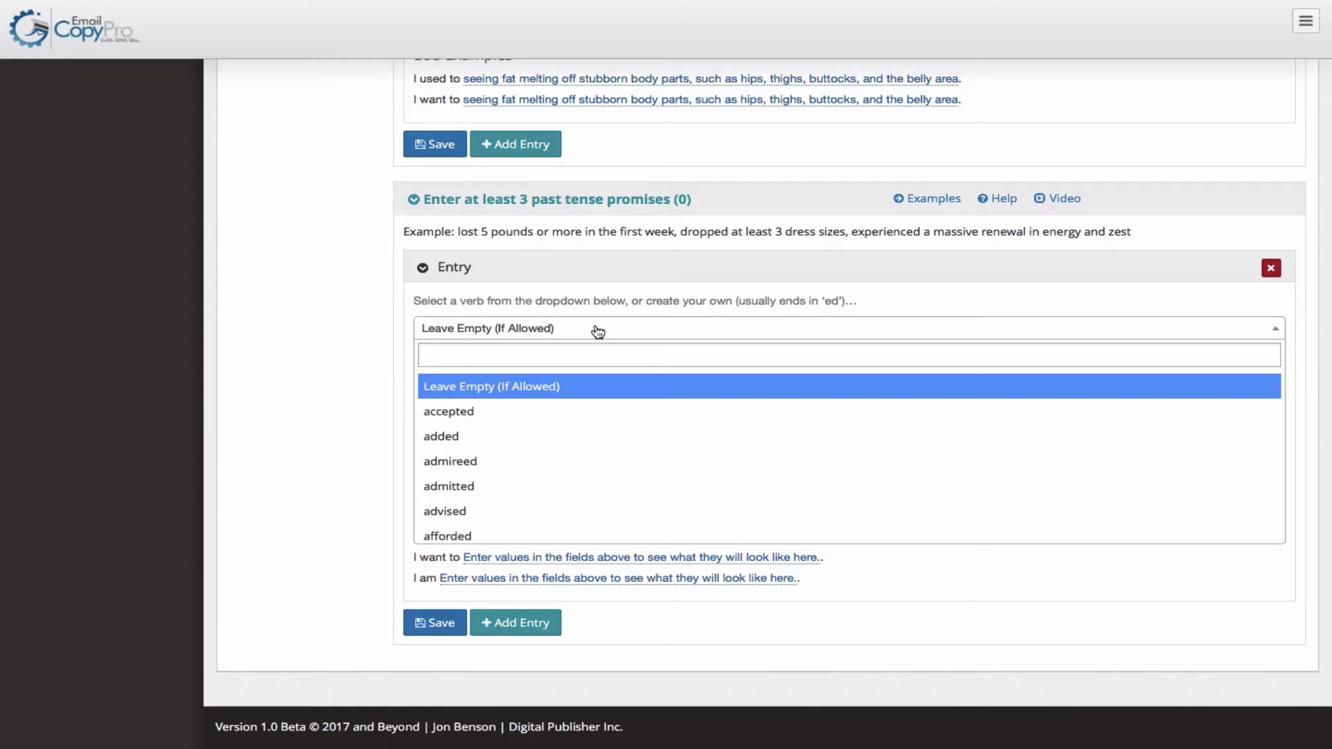
Step: Save the first past tense promise: 'dropped several dress sizes'
{"action": "type", "text": "droppe"}
{"action": "key", "text": "Down"}
{"action": "key", "text": "Return"}
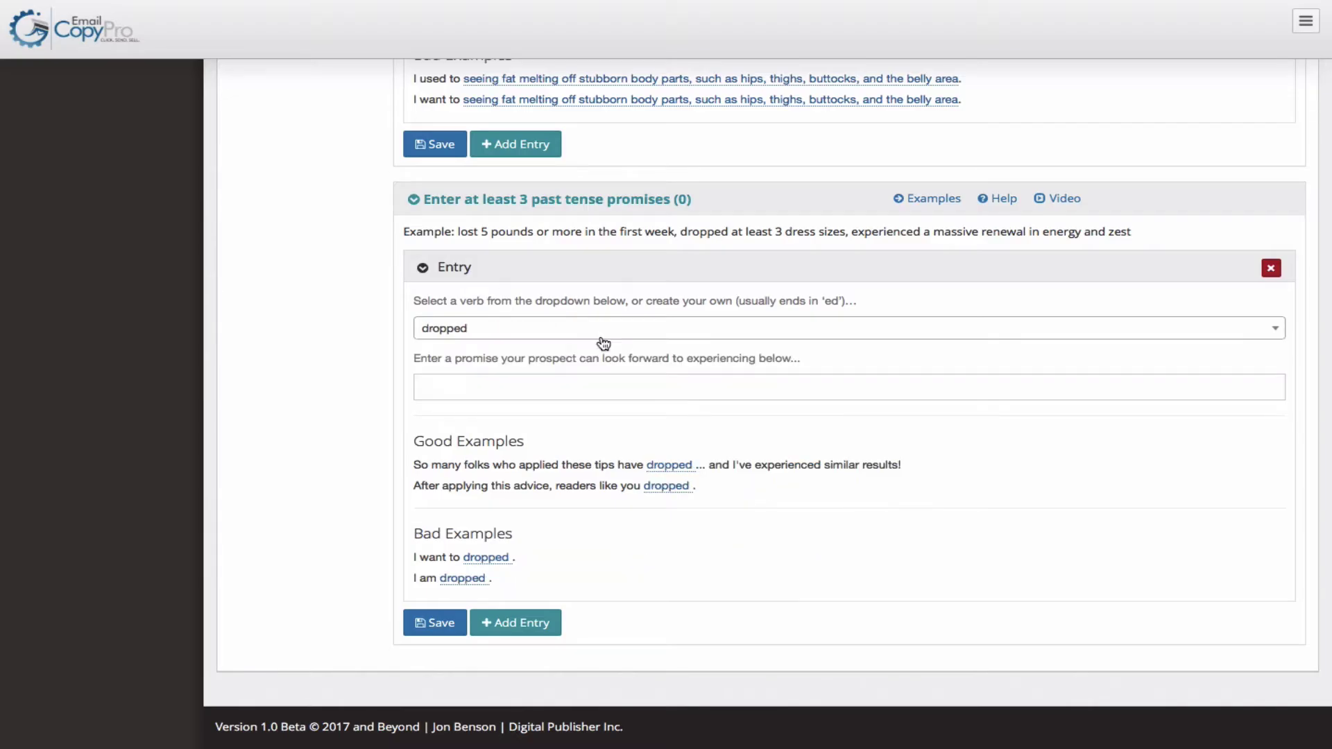
{"action": "left_click", "coordinate": [491, 394]}
{"action": "type", "text": "several dress sizes"}
{"action": "left_click", "coordinate": [433, 622]}
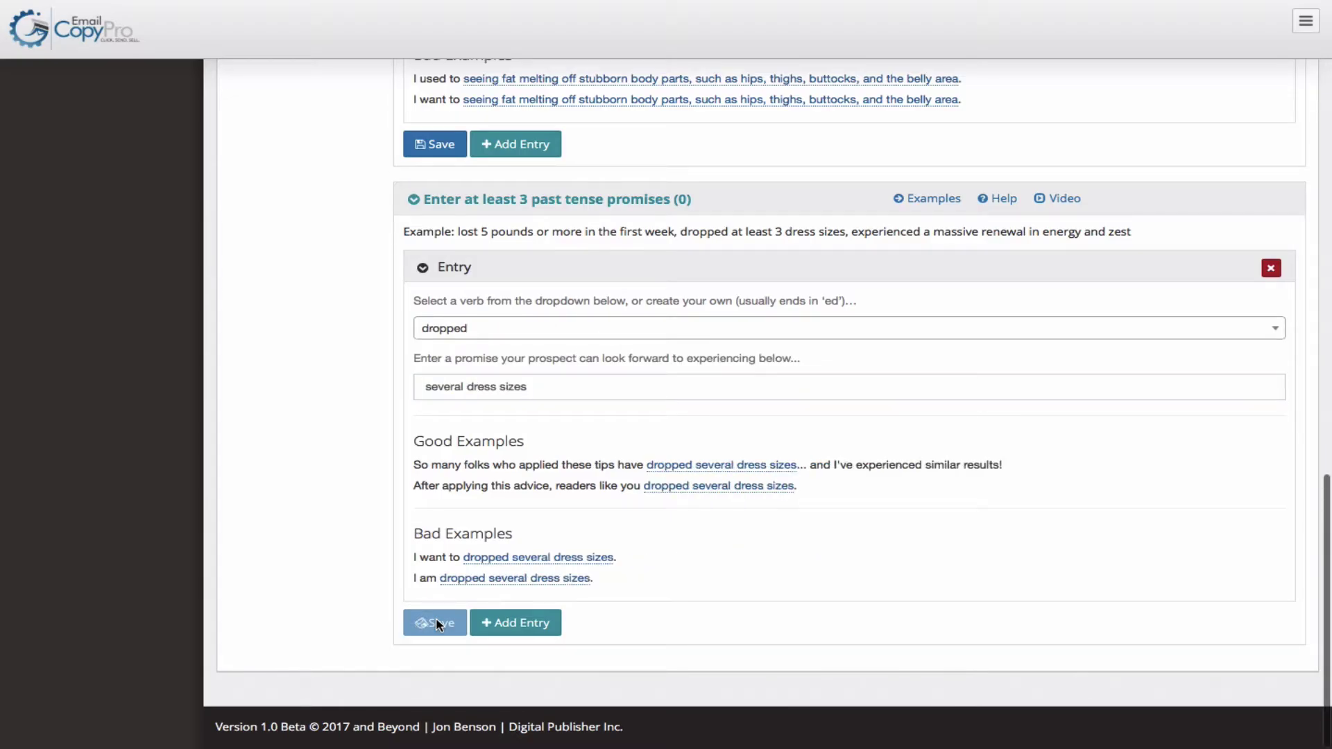
Step: Add and save a second past tense promise: 'dropped several inches off the waistline'
{"action": "left_click", "coordinate": [522, 624]}
{"action": "left_click", "coordinate": [486, 361]}
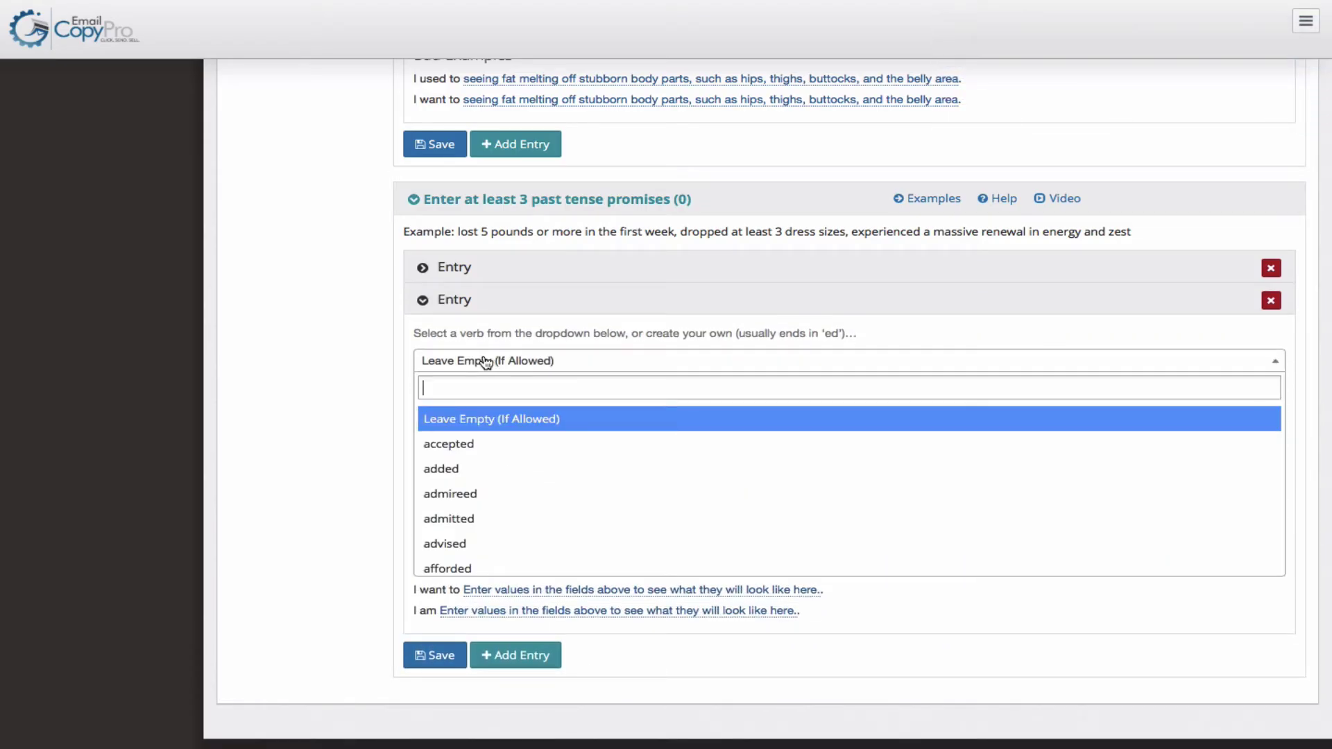
{"action": "type", "text": "dropped"}
{"action": "key", "text": "Return"}
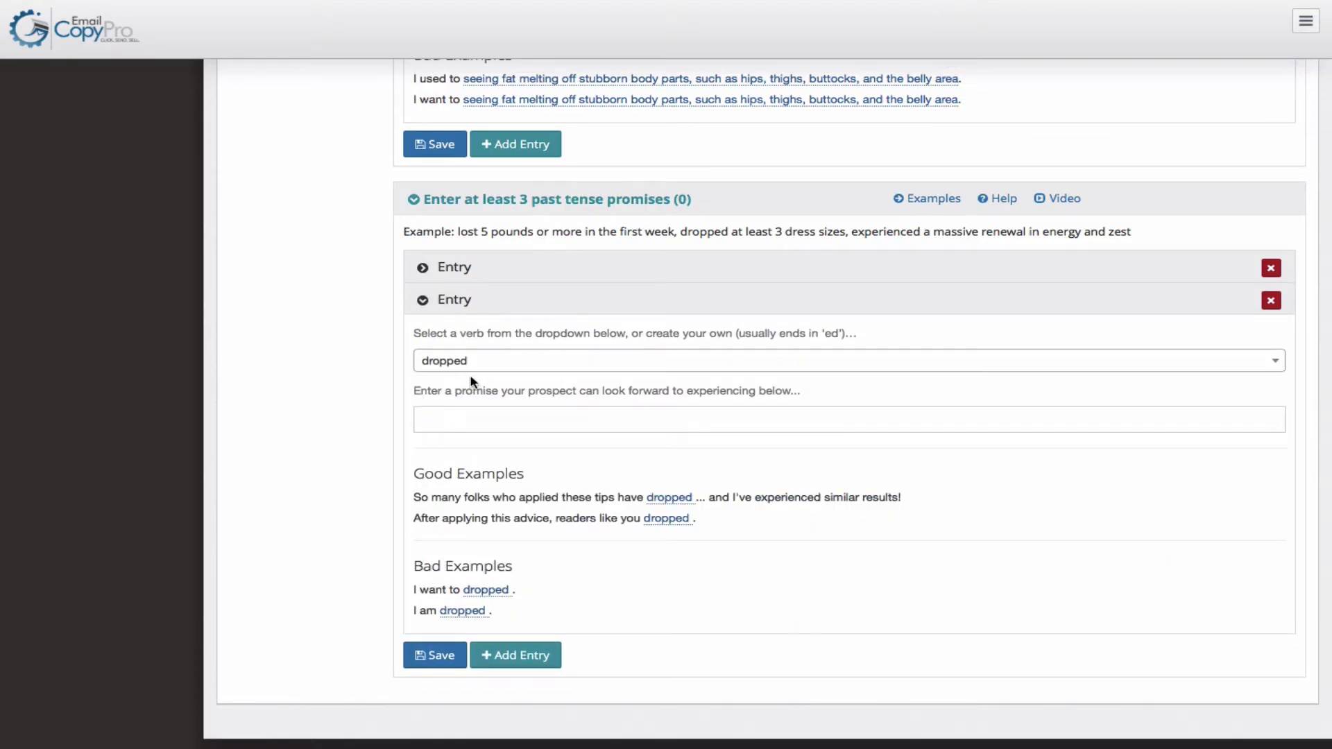
{"action": "left_click", "coordinate": [474, 420]}
{"action": "type", "text": "several inches off the waistline"}
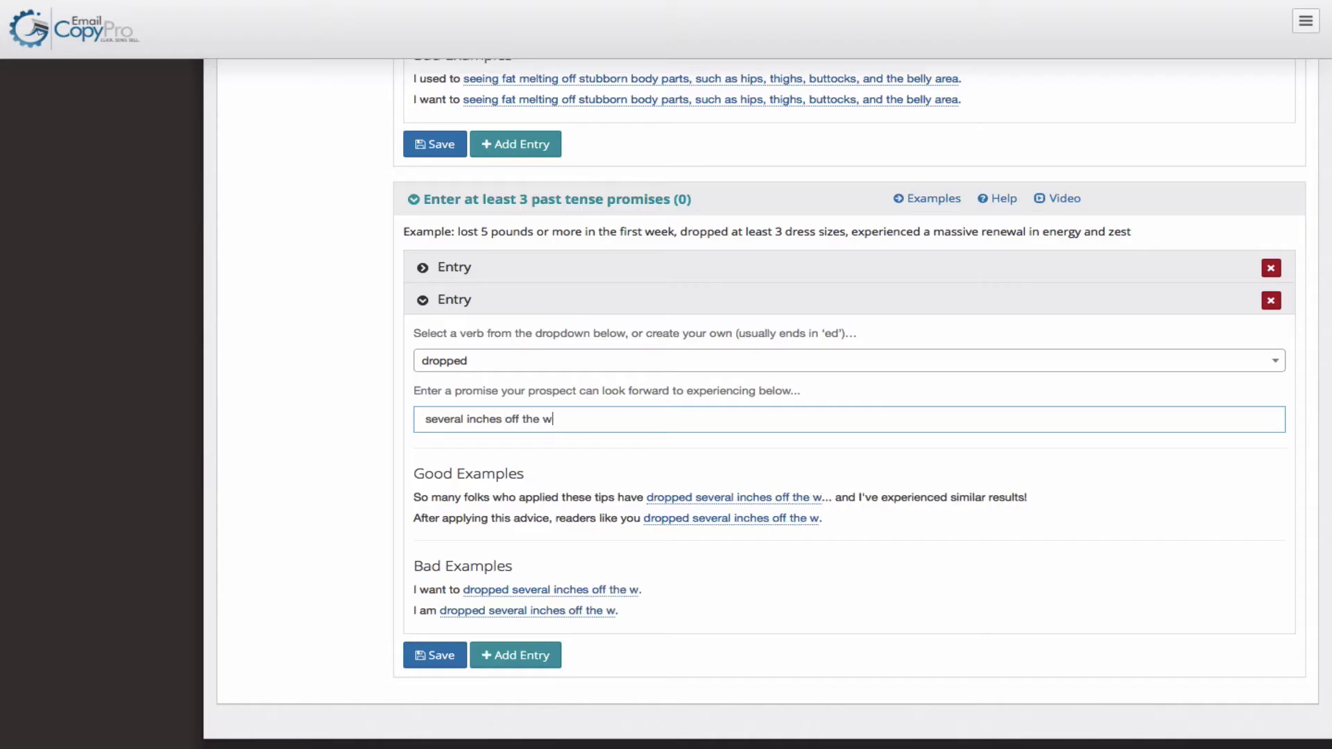
{"action": "scroll", "coordinate": [550, 426], "scroll_direction": "down", "scroll_amount": 1}
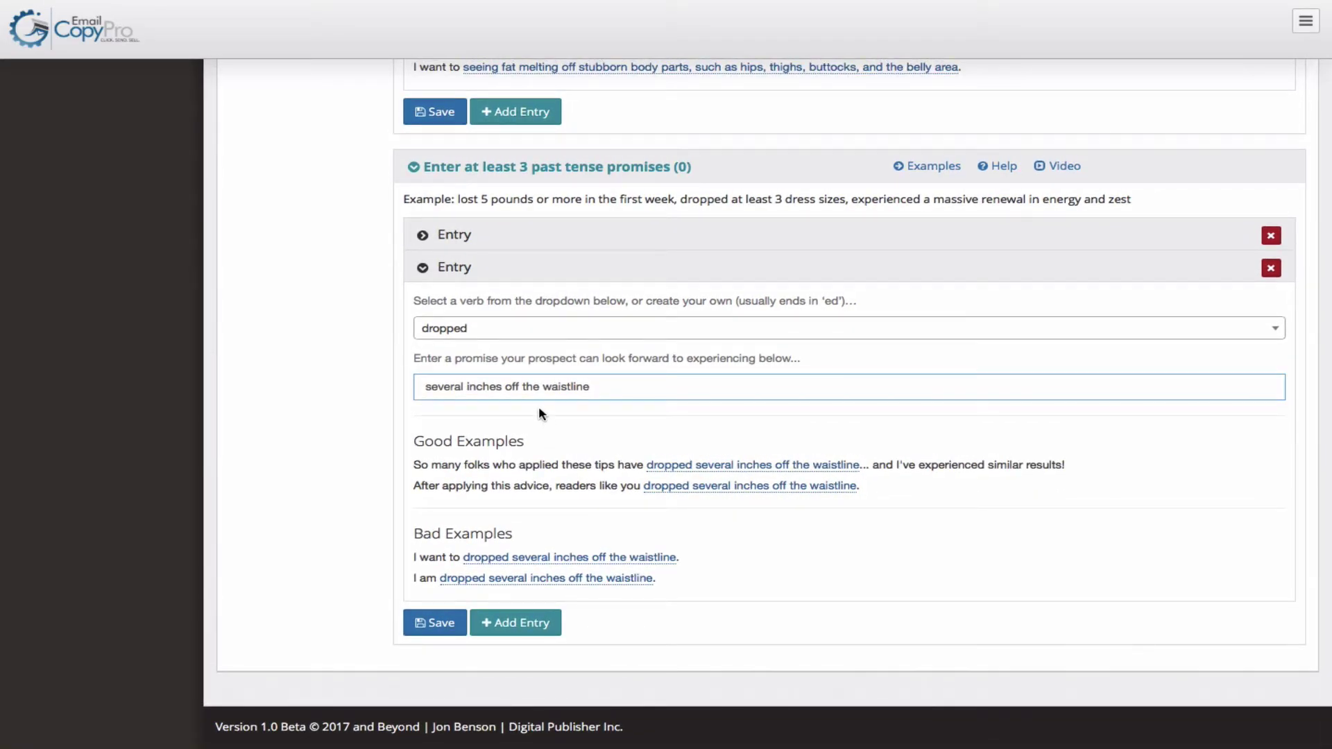
{"action": "left_click", "coordinate": [443, 624]}
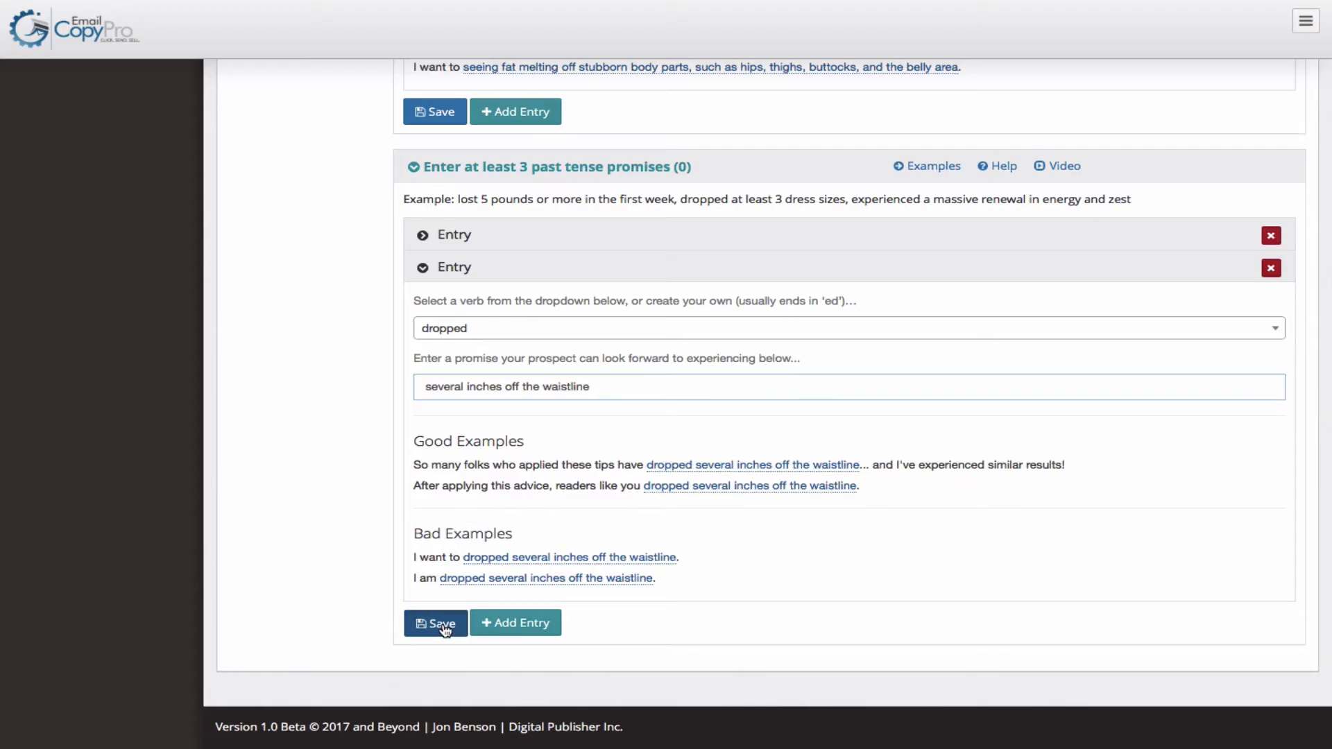
Step: Add and save a third past tense promise: 'watched as compliments rolled in from others'
{"action": "left_click", "coordinate": [519, 624]}
{"action": "left_click", "coordinate": [494, 360]}
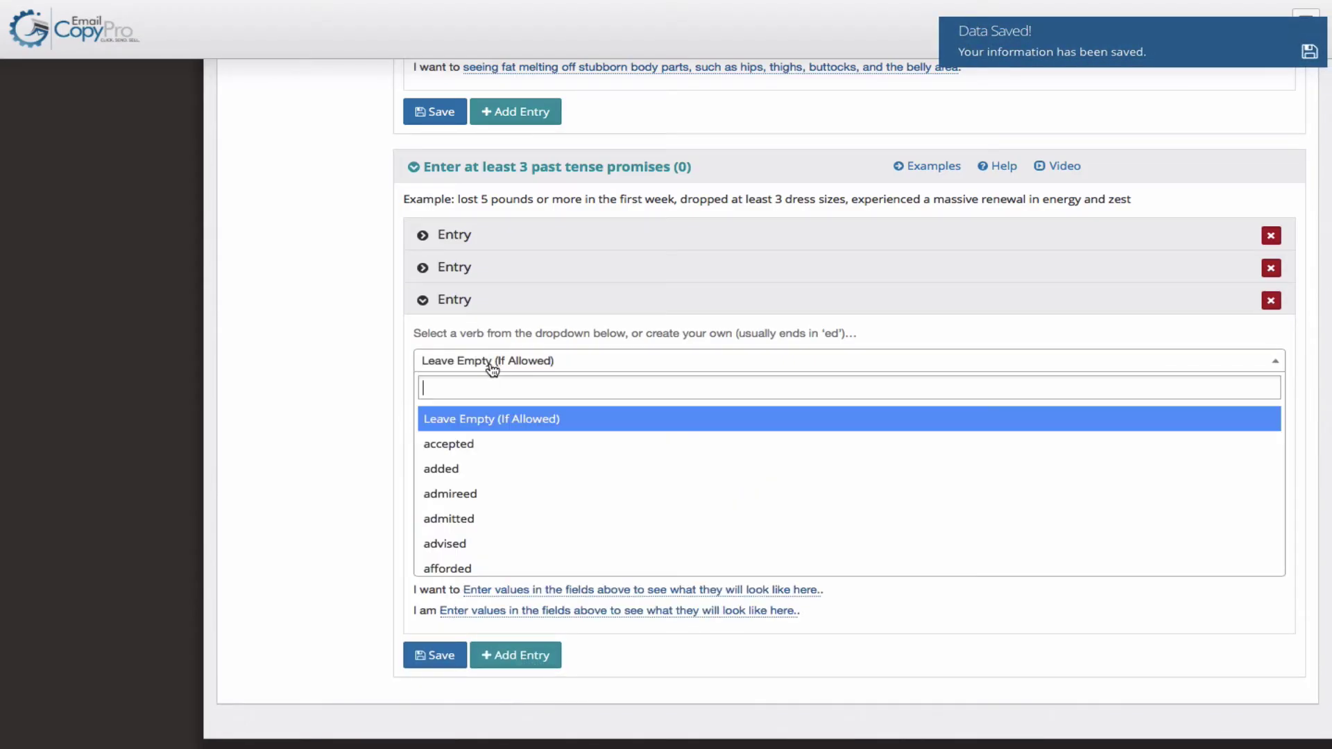
{"action": "type", "text": "watched"}
{"action": "key", "text": "Return"}
{"action": "left_click", "coordinate": [462, 412]}
{"action": "type", "text": "as compliments rolled in from others"}
{"action": "left_click", "coordinate": [443, 656]}
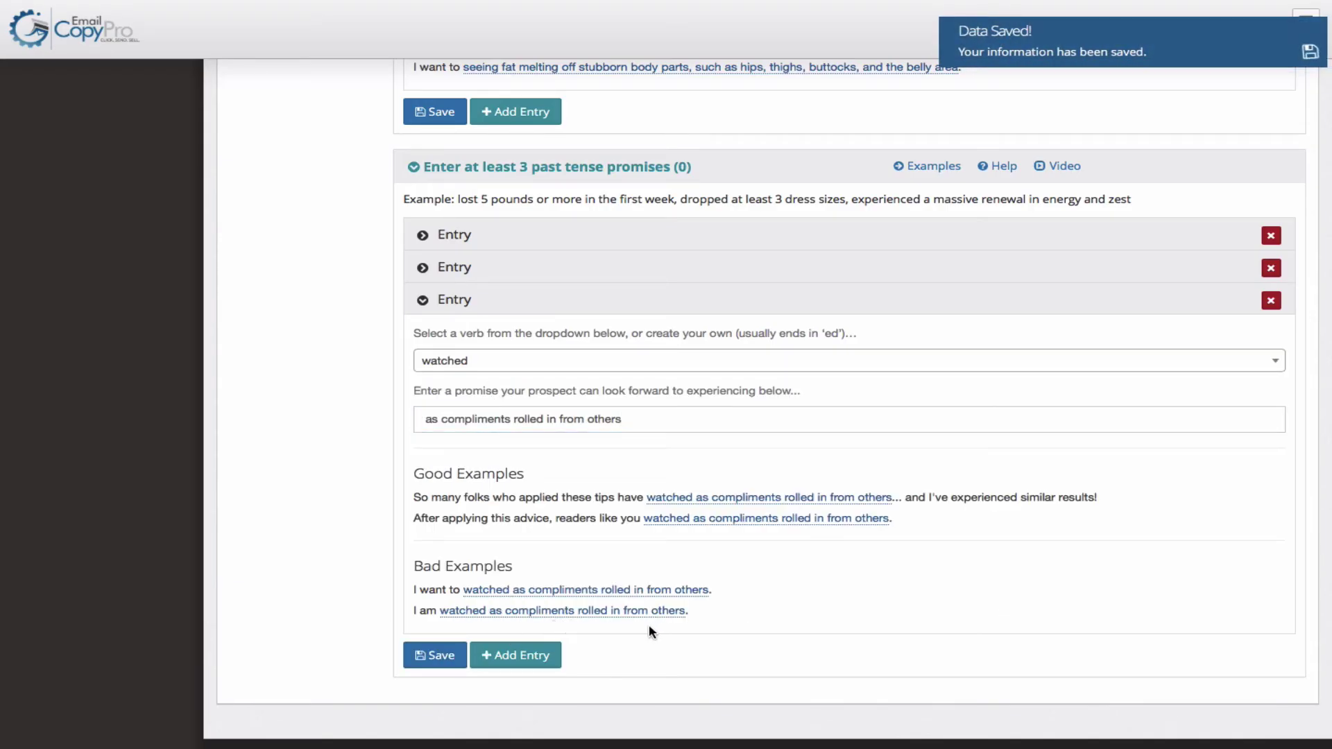
{"action": "scroll", "coordinate": [649, 626], "scroll_direction": "up", "scroll_amount": 10}
{"action": "scroll", "coordinate": [649, 628], "scroll_direction": "up", "scroll_amount": 5}
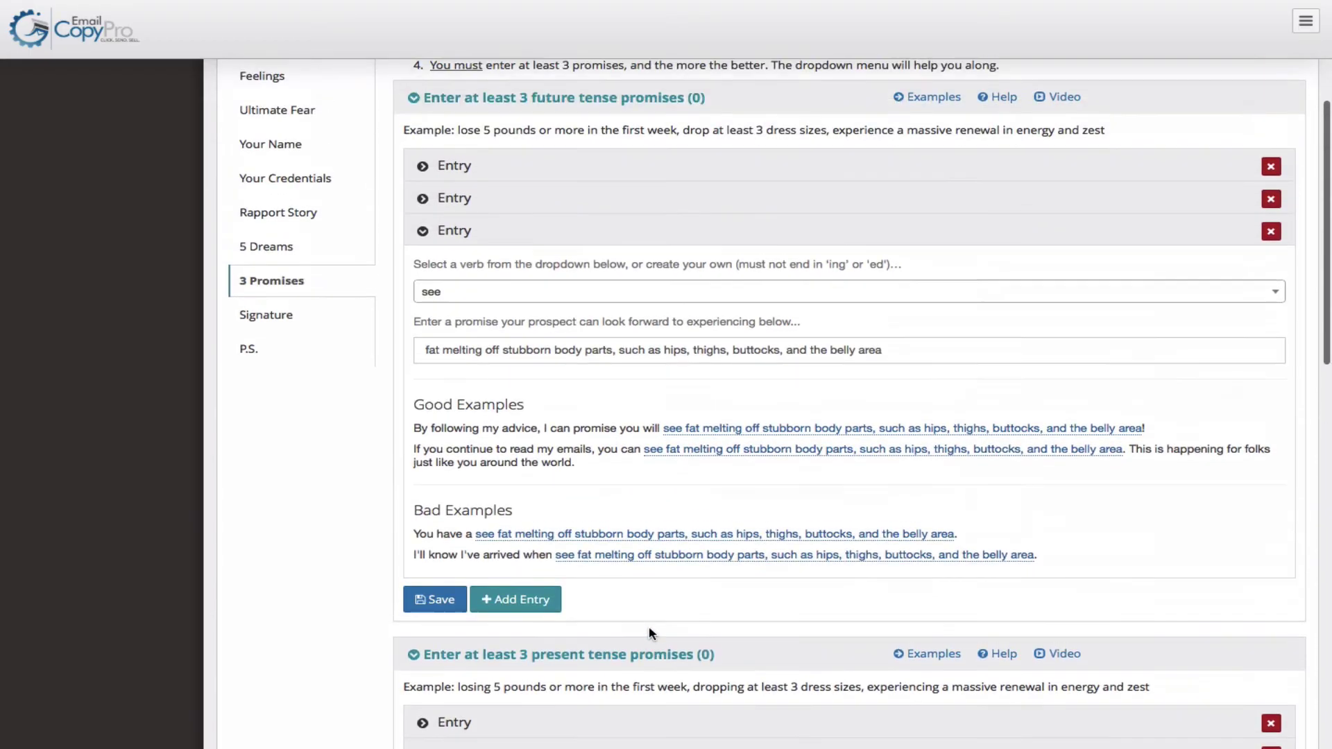
{"action": "scroll", "coordinate": [650, 628], "scroll_direction": "down", "scroll_amount": 10}
{"action": "scroll", "coordinate": [650, 633], "scroll_direction": "down", "scroll_amount": 3}
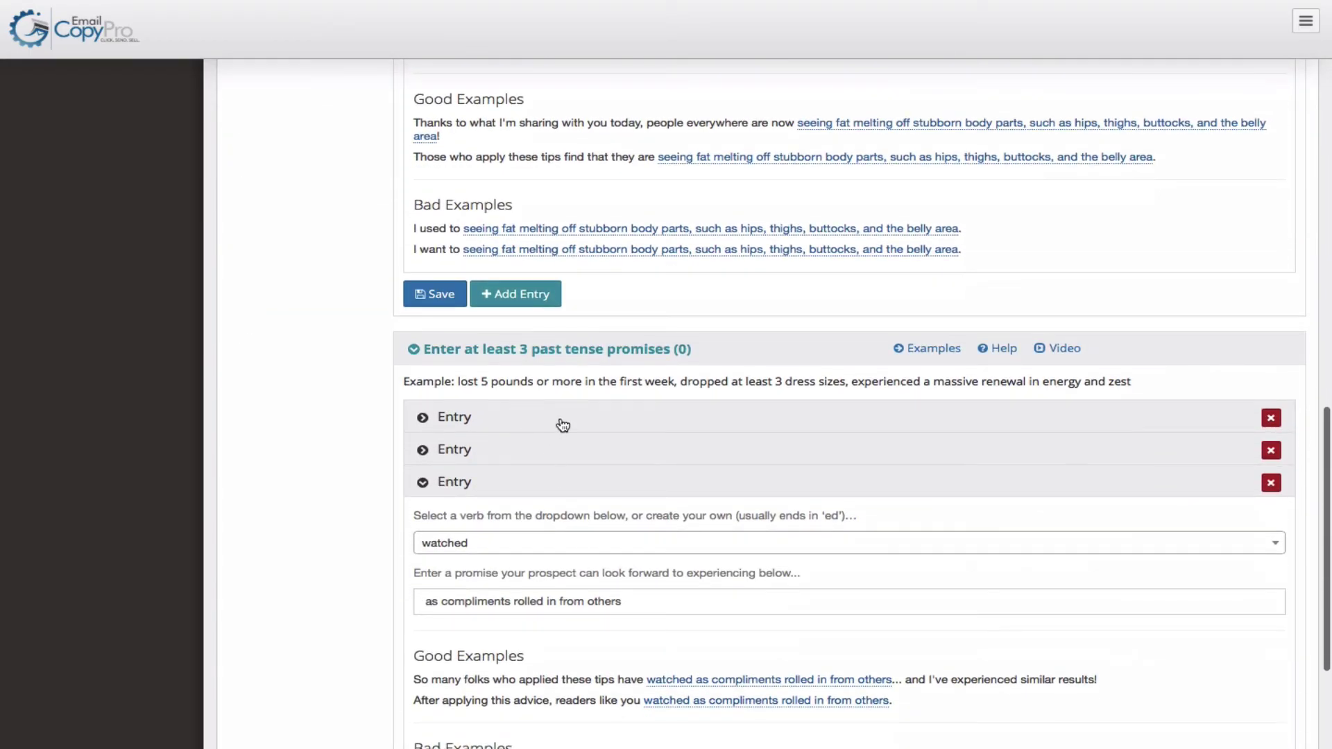
{"action": "scroll", "coordinate": [567, 482], "scroll_direction": "down", "scroll_amount": 3}
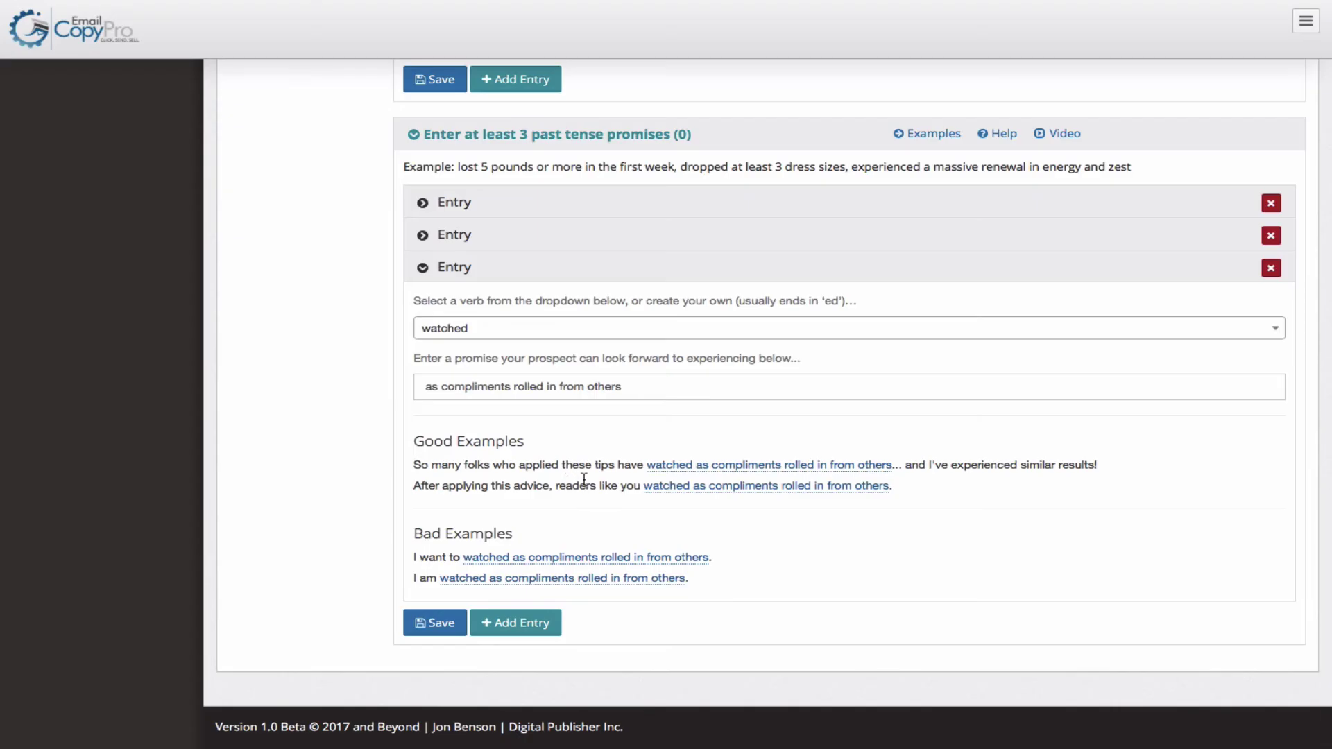
{"action": "scroll", "coordinate": [583, 479], "scroll_direction": "up", "scroll_amount": 1}
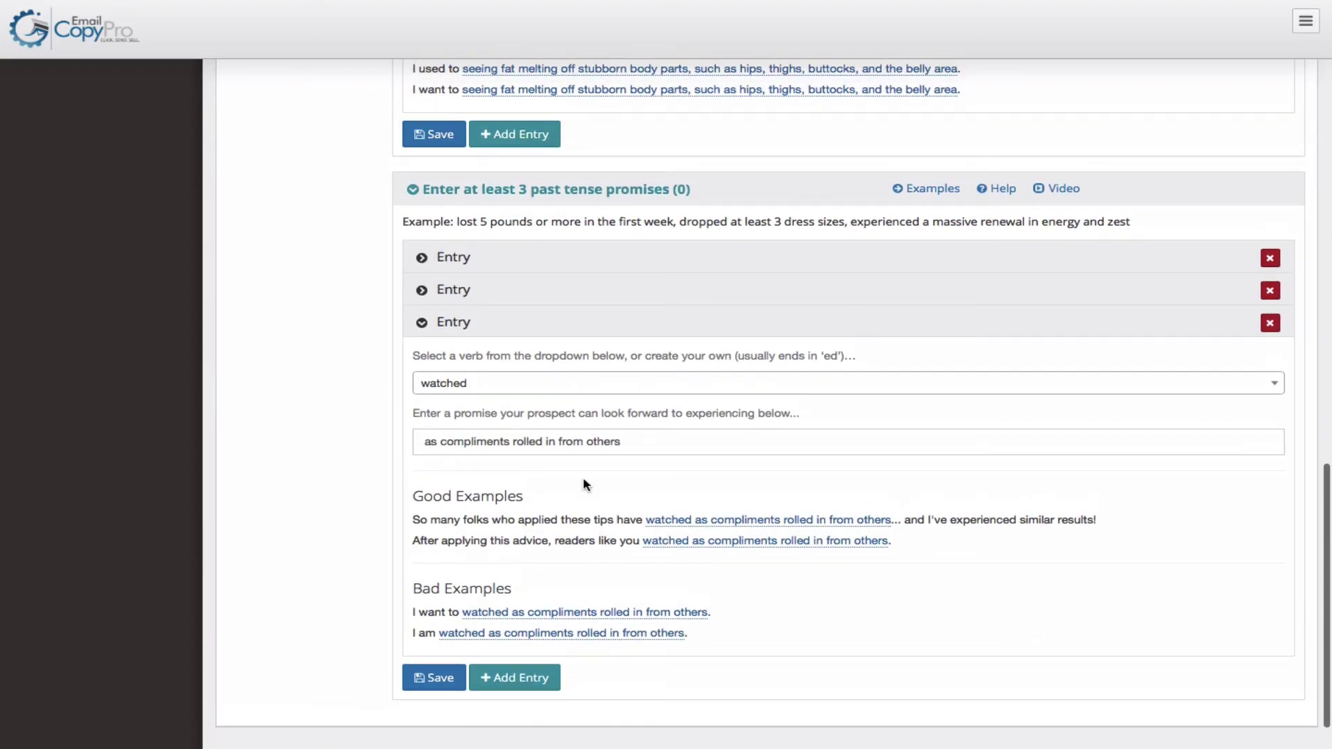
{"action": "scroll", "coordinate": [583, 483], "scroll_direction": "up", "scroll_amount": 1}
{"action": "scroll", "coordinate": [584, 478], "scroll_direction": "down", "scroll_amount": 2}
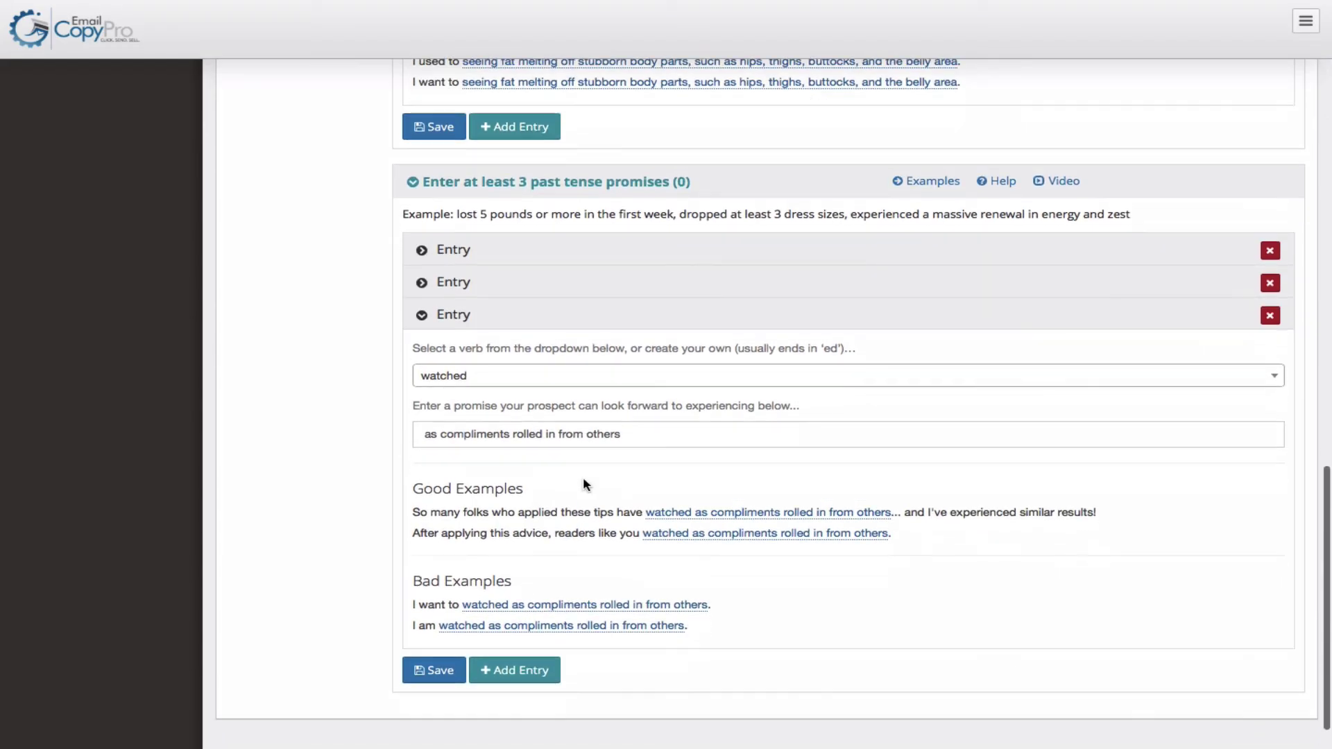
{"action": "scroll", "coordinate": [584, 479], "scroll_direction": "up", "scroll_amount": 10}
{"action": "scroll", "coordinate": [583, 478], "scroll_direction": "up", "scroll_amount": 7}
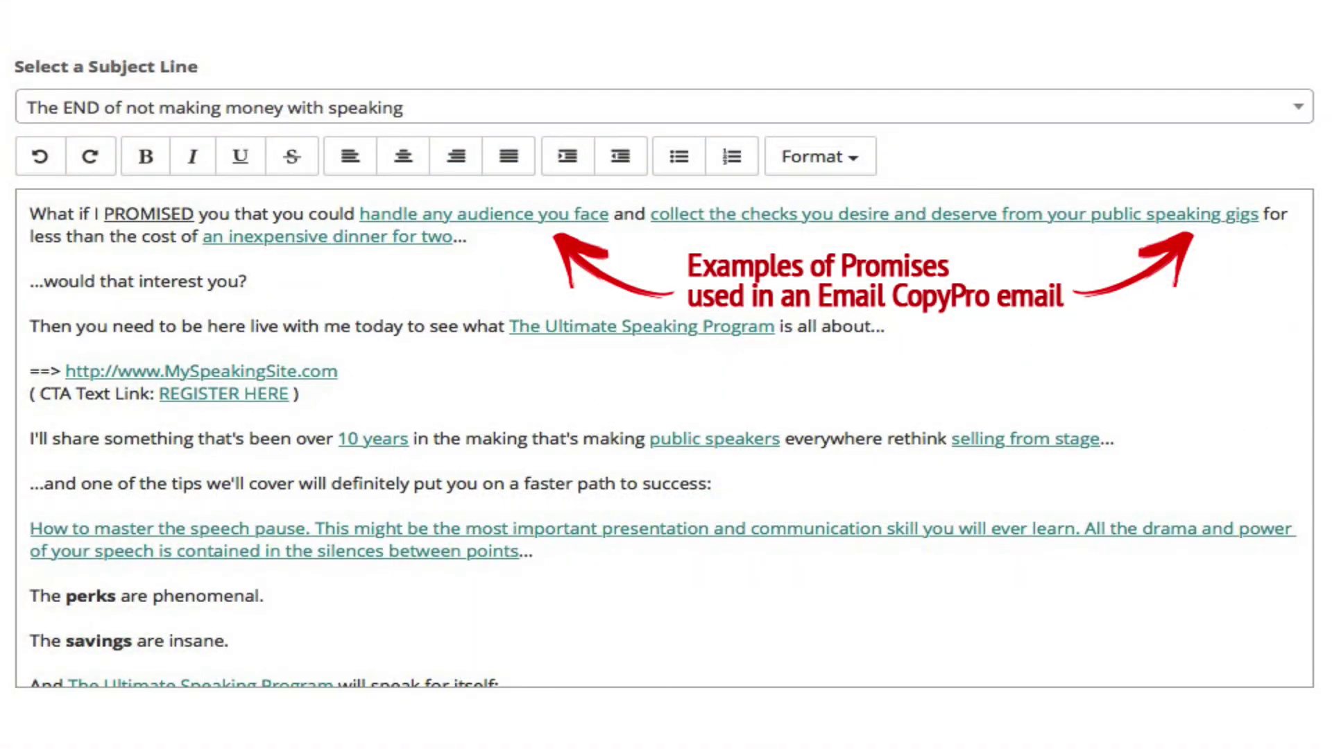